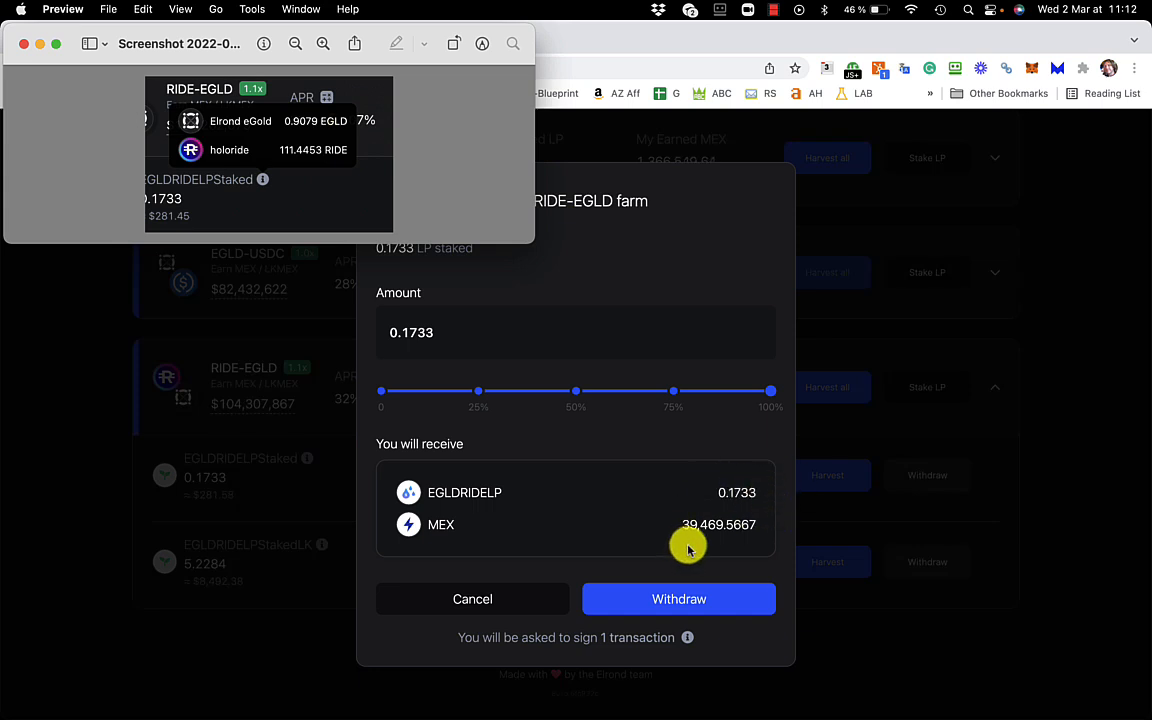
Step: Return to Chrome and withdraw the full 0.1733 LP stake from the RIDE-EGLD farm
{"action": "key", "text": "super+Tab"}
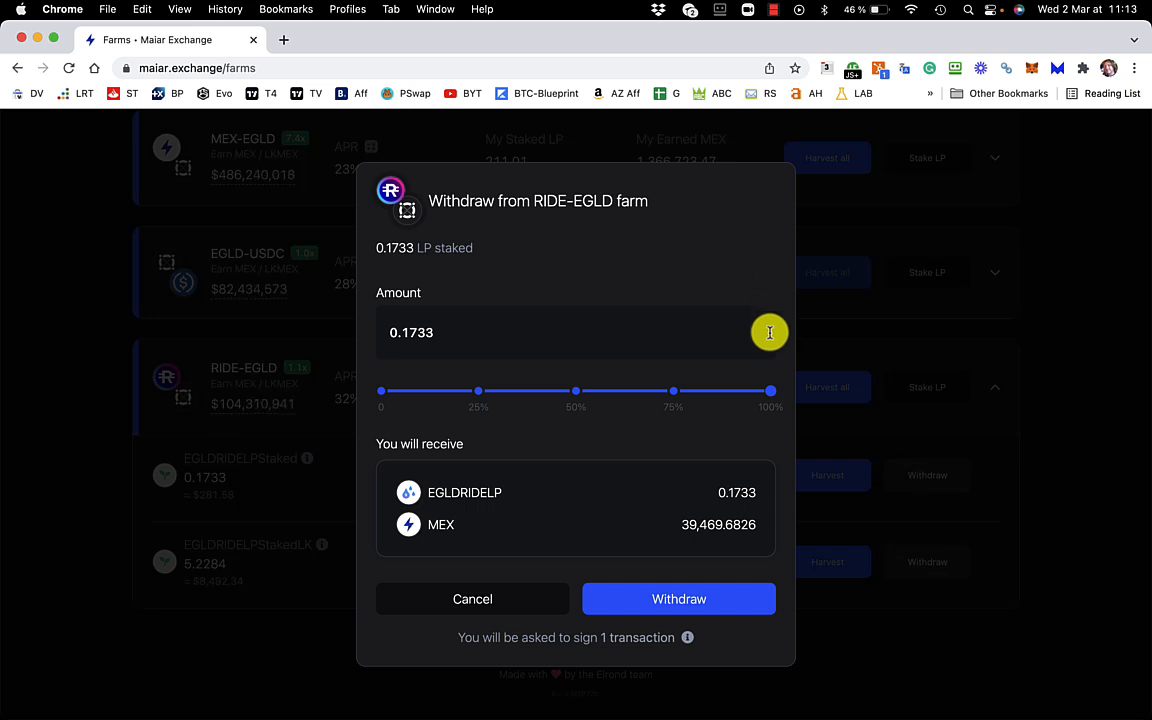
{"action": "left_click", "coordinate": [685, 602]}
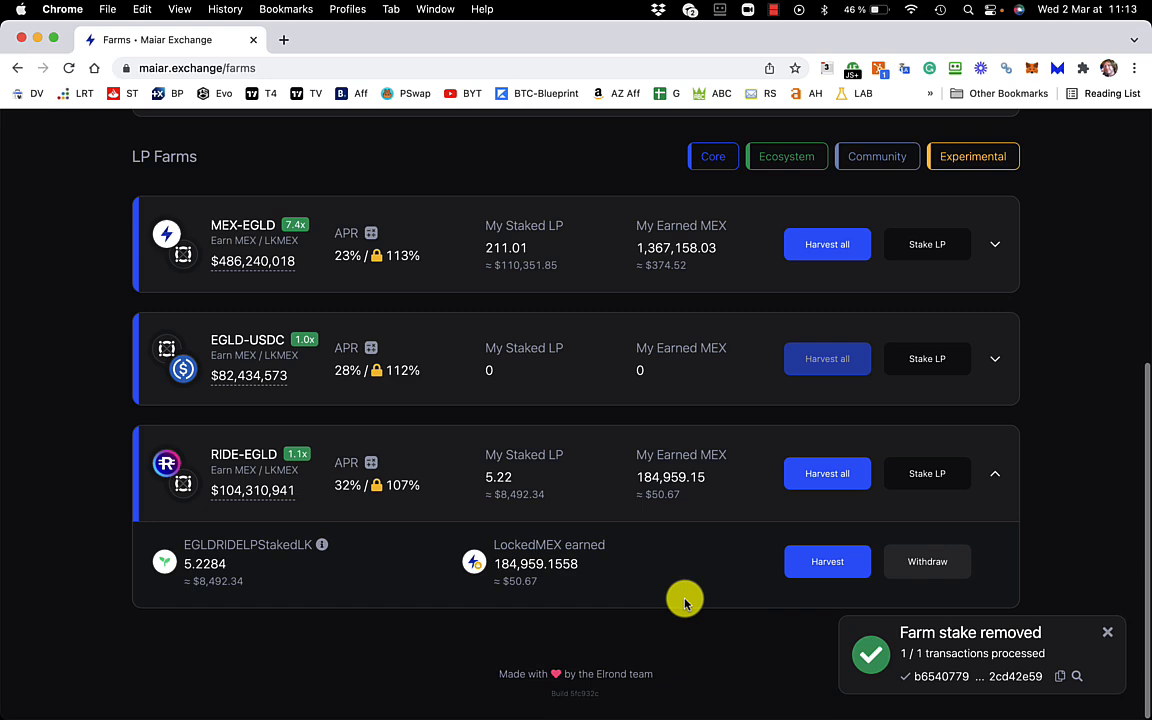
Step: Expand the RIDE-EGLD position on the Liquidity page and compare its current EGLD and RIDE amounts with the saved screenshots
{"action": "scroll", "coordinate": [620, 224], "scroll_direction": "up", "scroll_amount": 5}
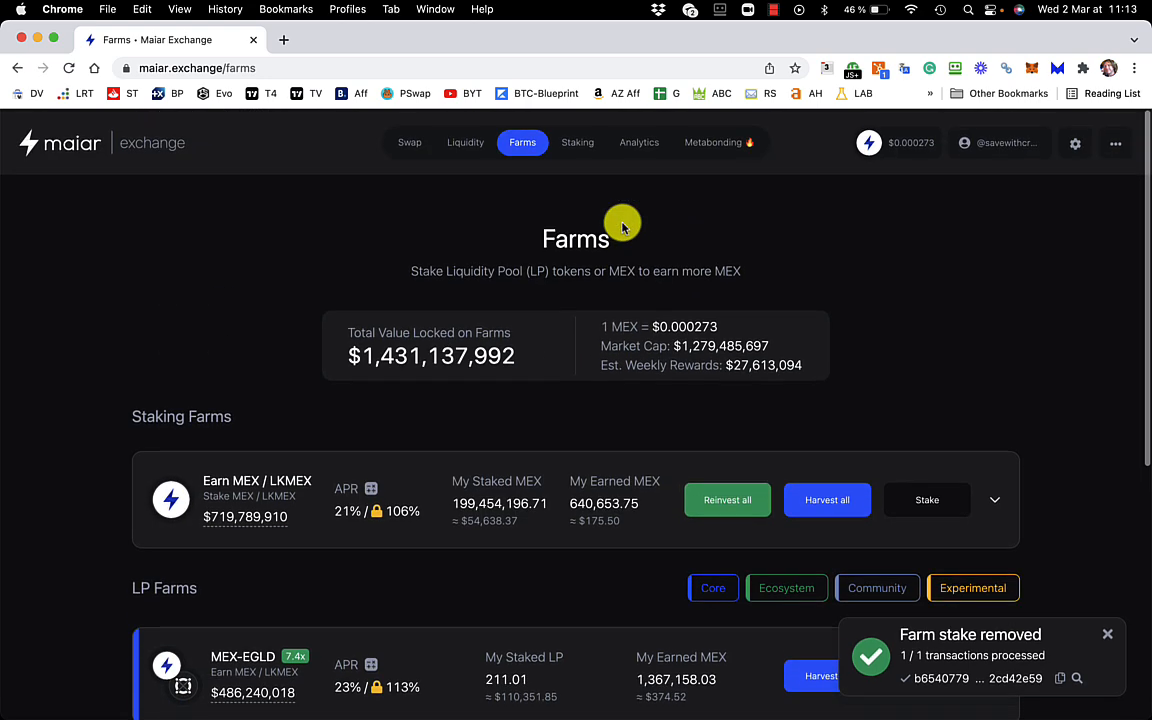
{"action": "left_click", "coordinate": [464, 141]}
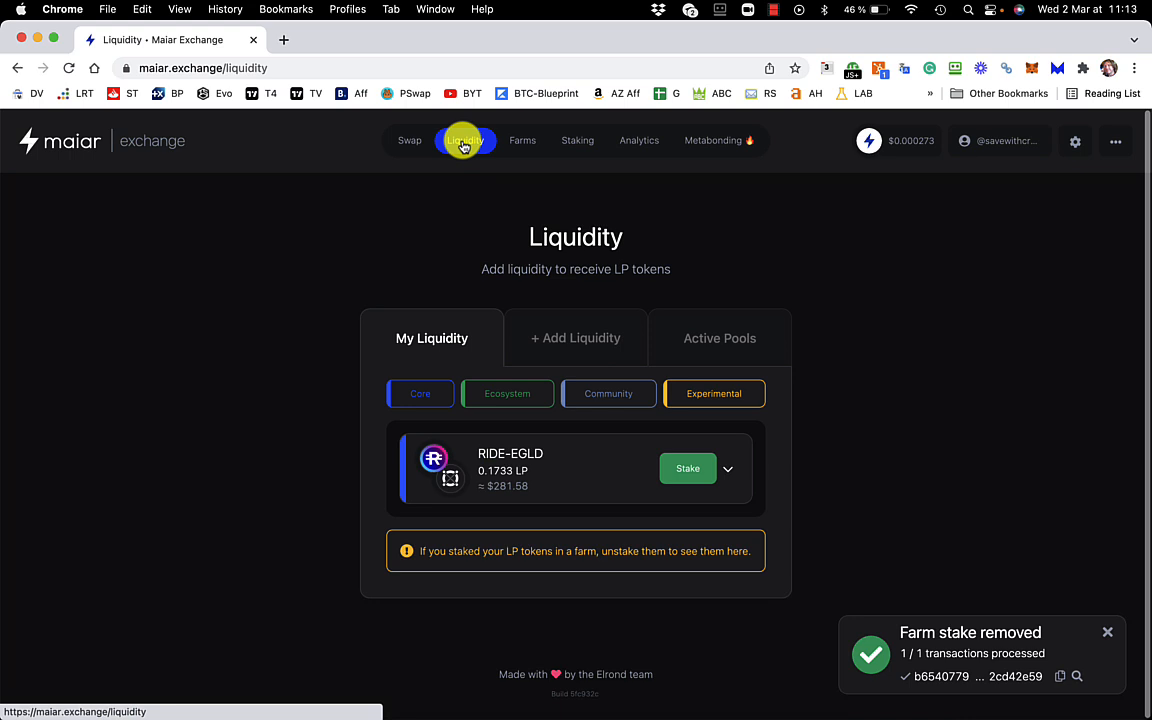
{"action": "left_click", "coordinate": [728, 469]}
{"action": "scroll", "coordinate": [880, 540], "scroll_direction": "down", "scroll_amount": 3}
{"action": "key", "text": "shift+super+4"}
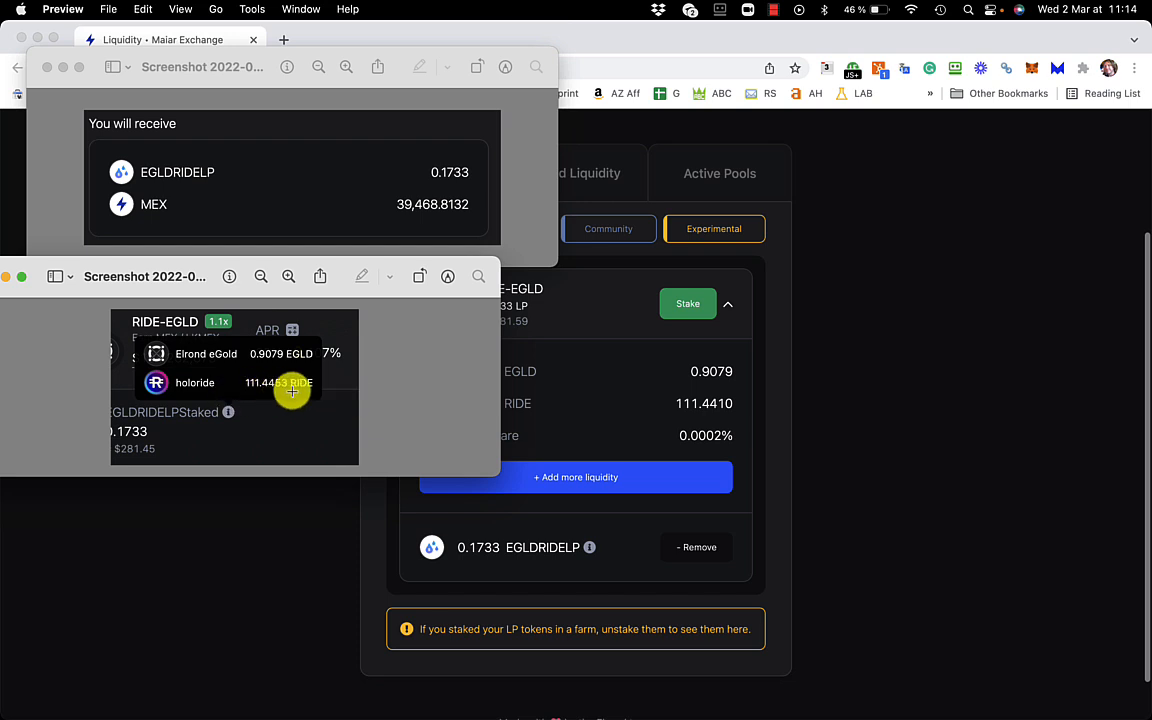
{"action": "left_click", "coordinate": [736, 344]}
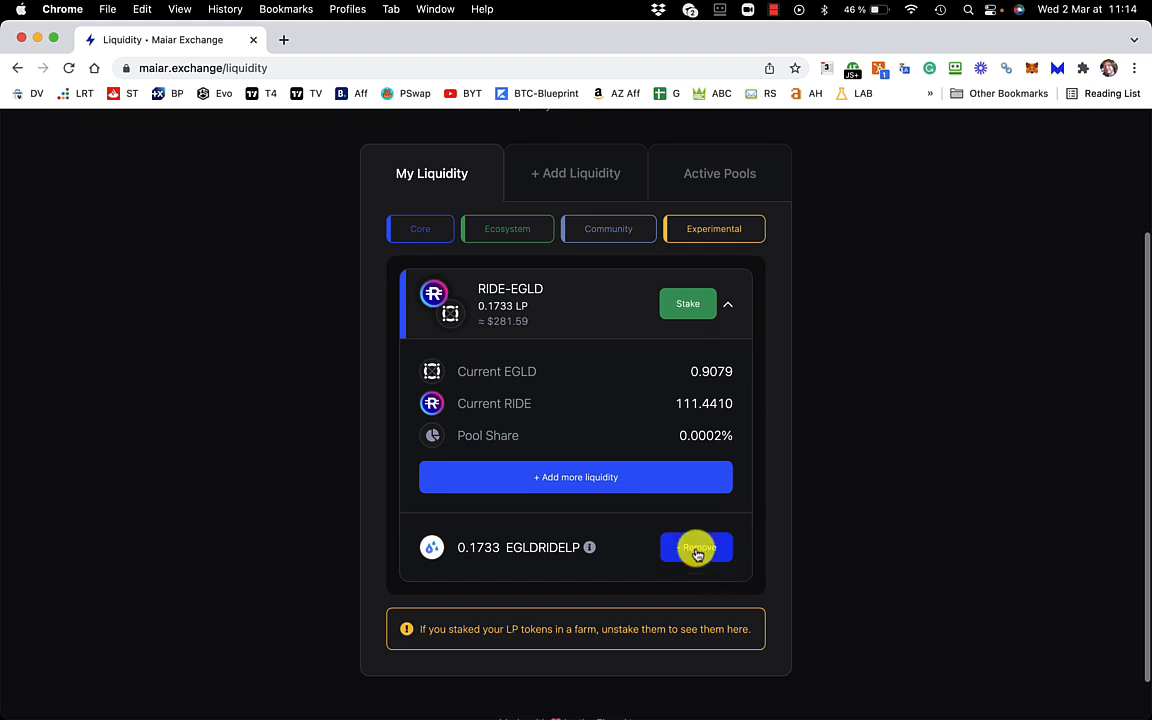
Step: Remove all 0.1733 LP tokens from the RIDE-EGLD pool with 0.1% slippage
{"action": "left_click", "coordinate": [698, 548]}
{"action": "left_click", "coordinate": [750, 305]}
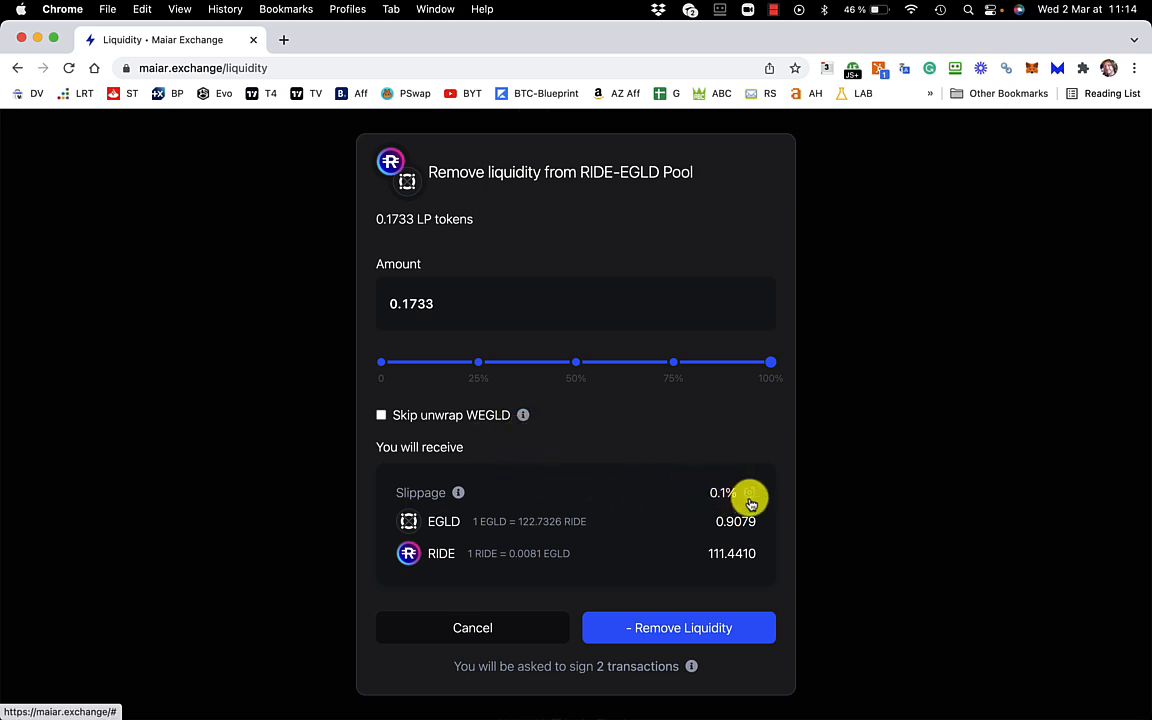
{"action": "left_click", "coordinate": [681, 630]}
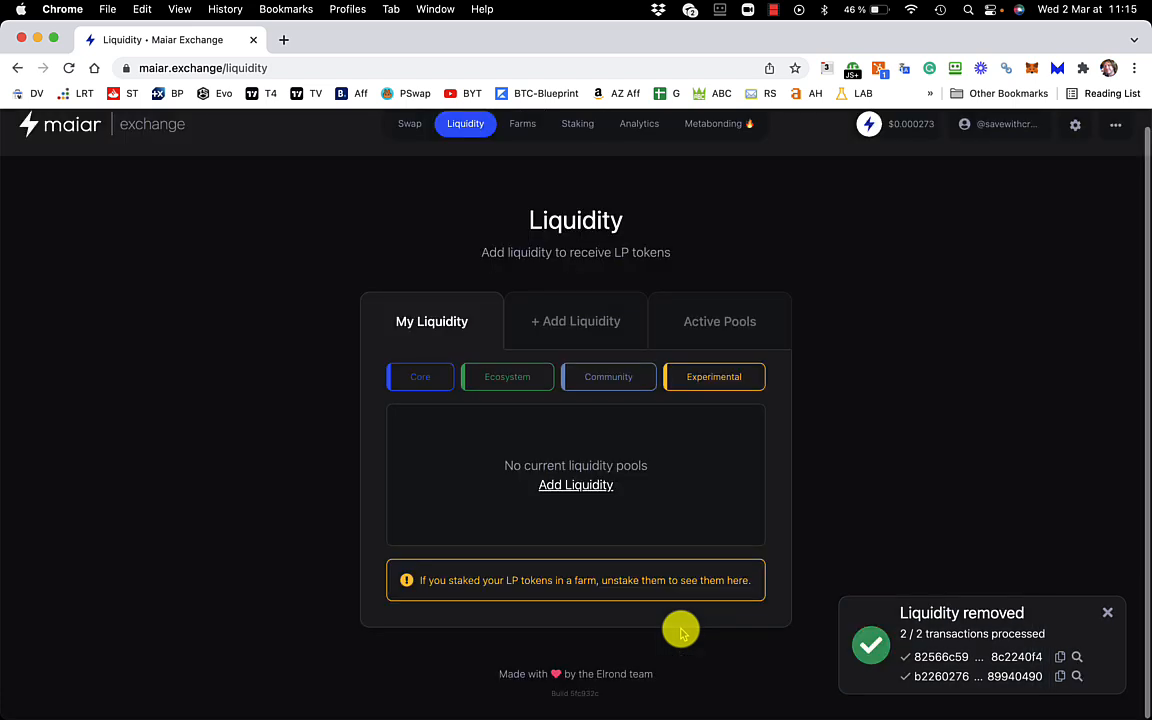
Step: Open the account details and review the wallet's EGLD, token, liquidity and farm balances
{"action": "left_click", "coordinate": [1000, 126]}
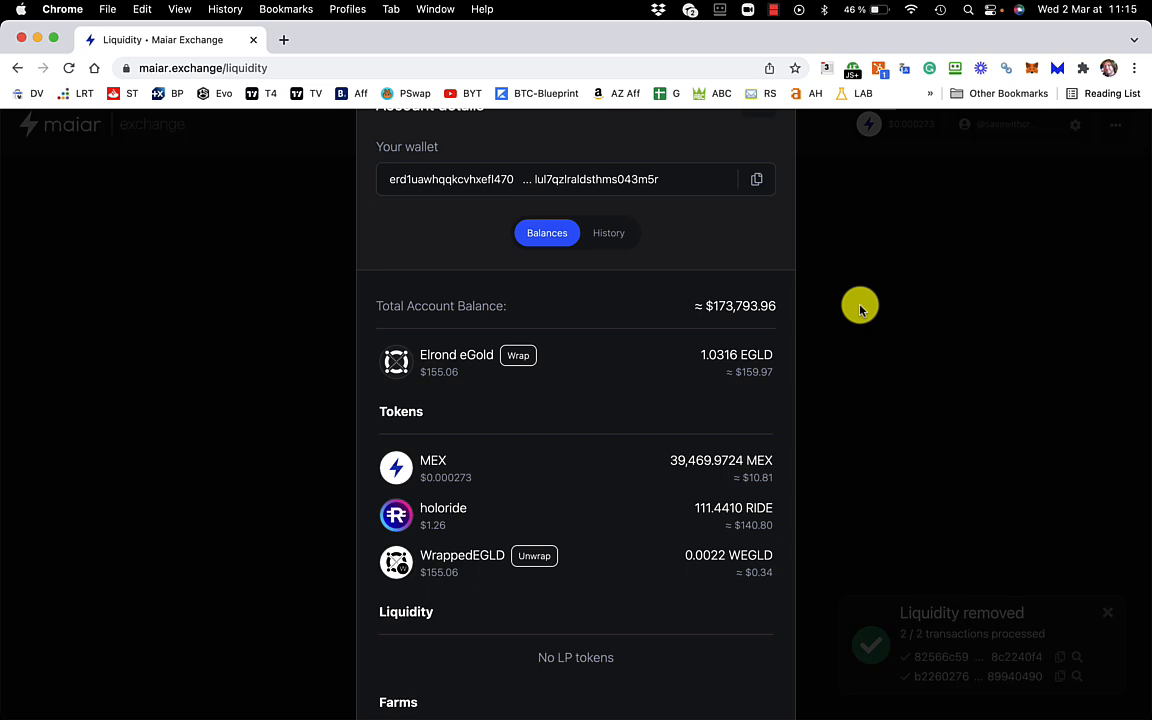
{"action": "key", "text": "super+Tab"}
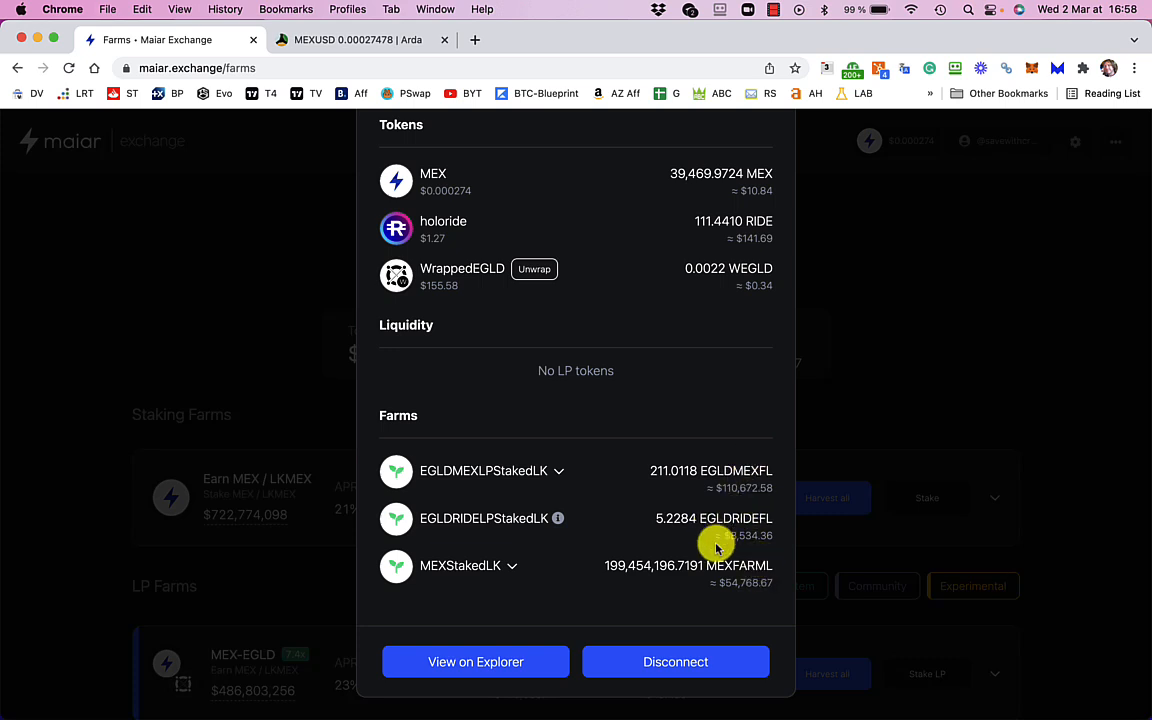
{"action": "scroll", "coordinate": [716, 546], "scroll_direction": "up", "scroll_amount": 3}
{"action": "scroll", "coordinate": [716, 546], "scroll_direction": "up", "scroll_amount": 2}
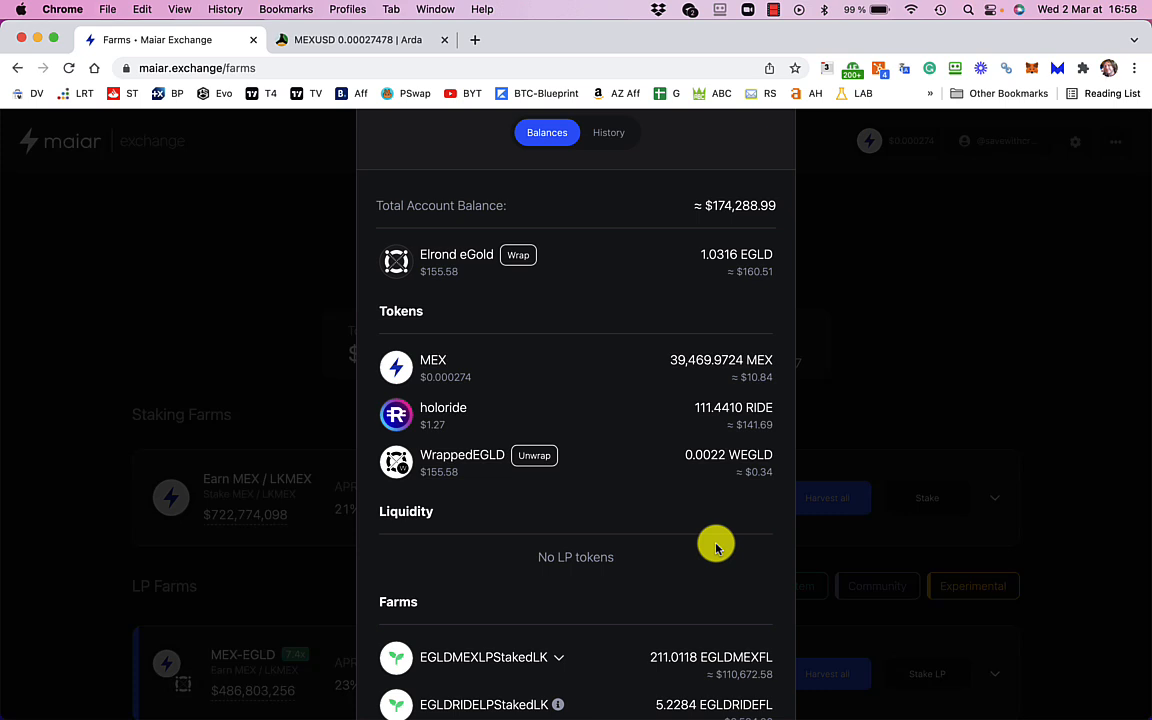
{"action": "scroll", "coordinate": [716, 546], "scroll_direction": "down", "scroll_amount": 5}
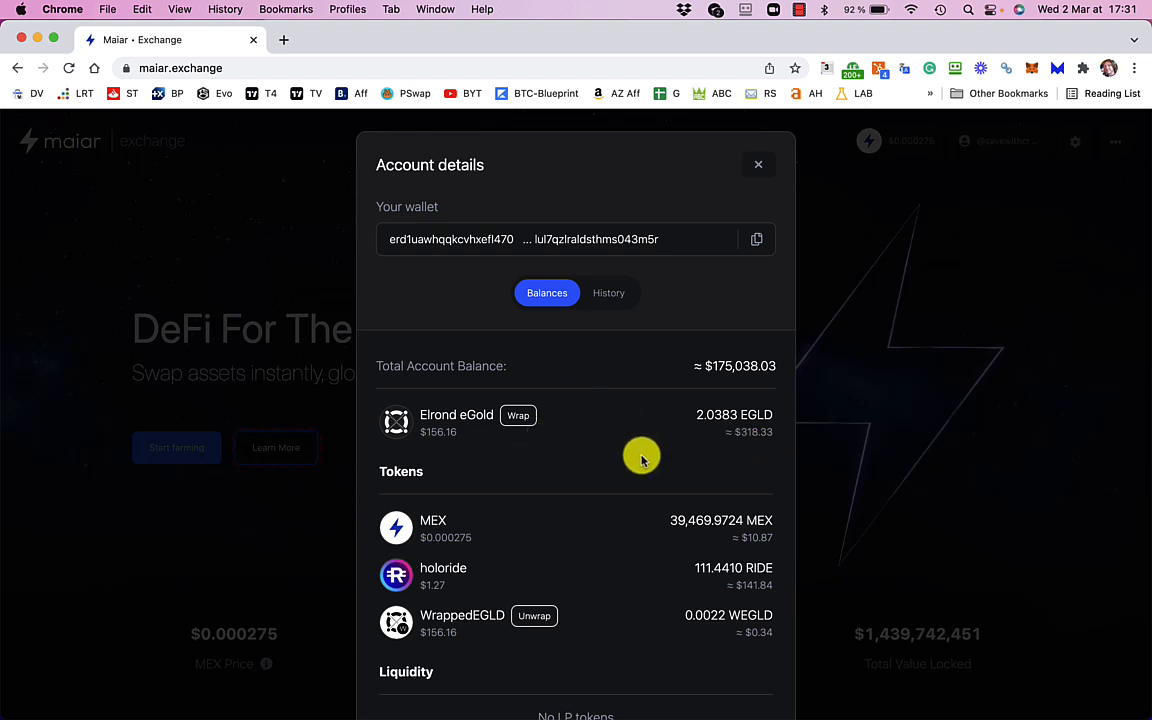
{"action": "scroll", "coordinate": [640, 457], "scroll_direction": "down", "scroll_amount": 3}
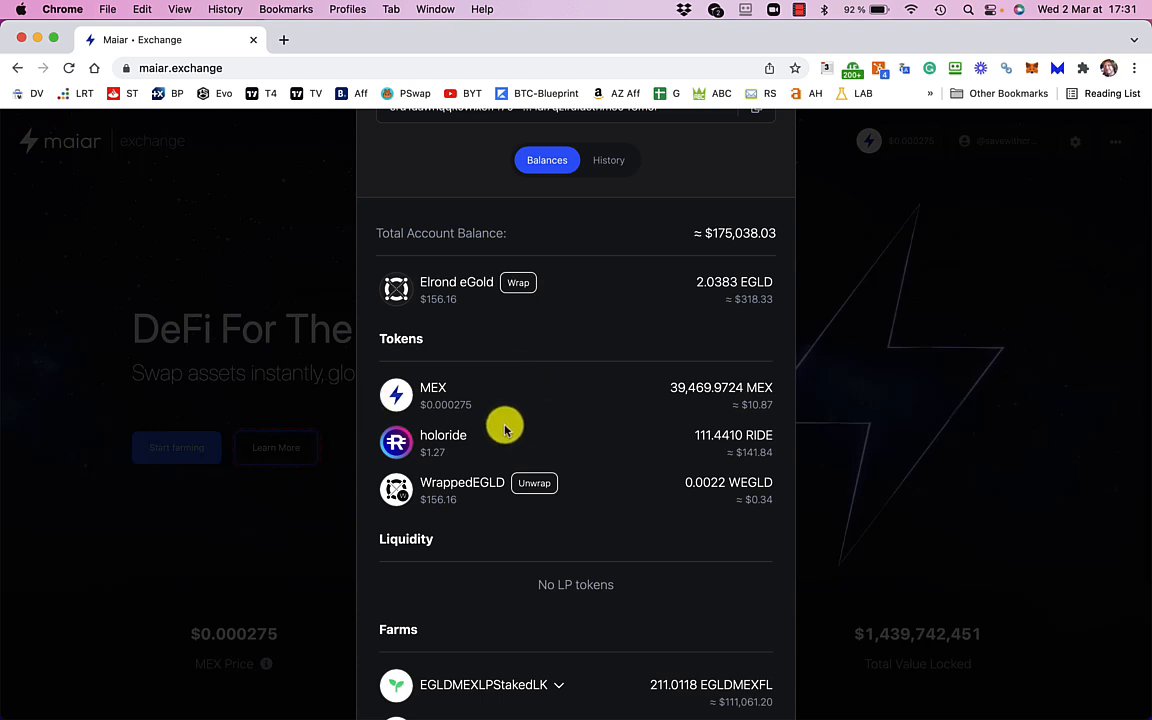
{"action": "scroll", "coordinate": [505, 428], "scroll_direction": "down", "scroll_amount": 3}
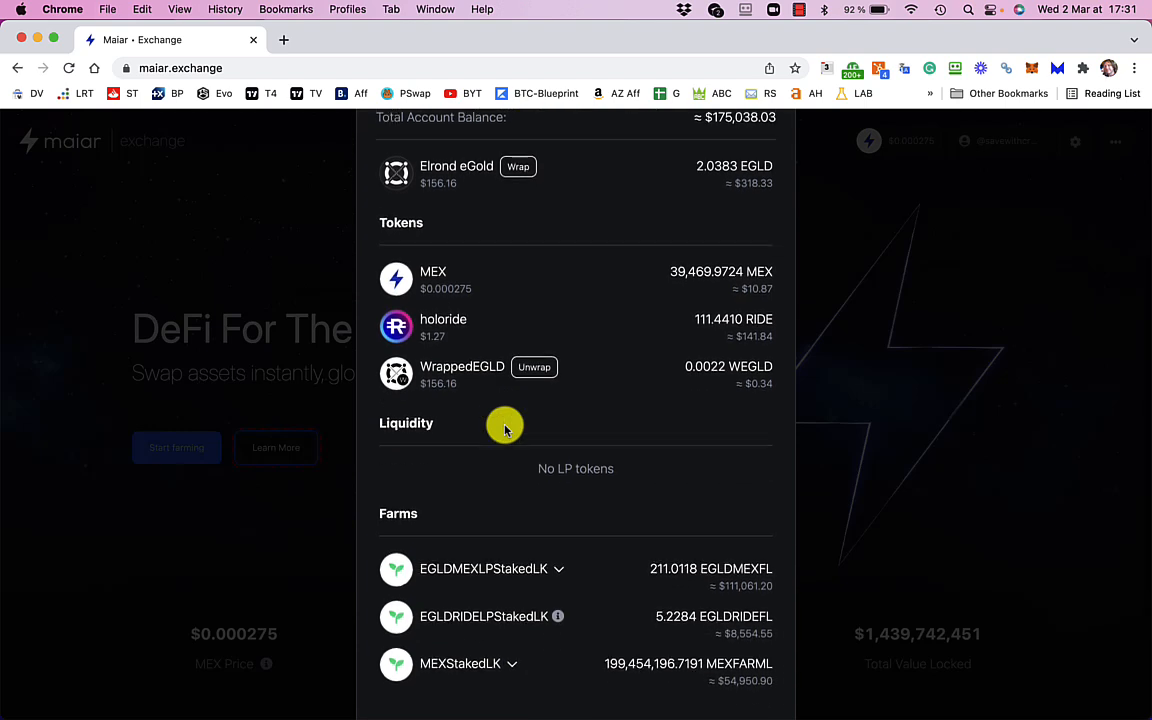
{"action": "scroll", "coordinate": [505, 428], "scroll_direction": "up", "scroll_amount": 5}
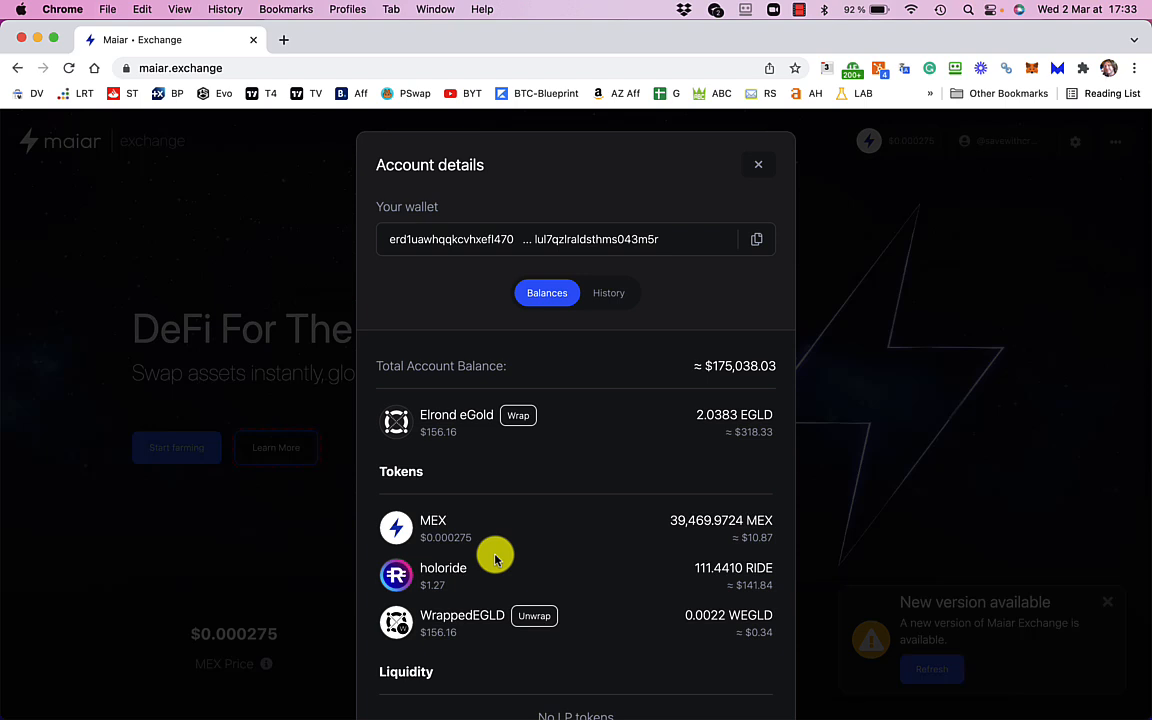
{"action": "left_click", "coordinate": [758, 165]}
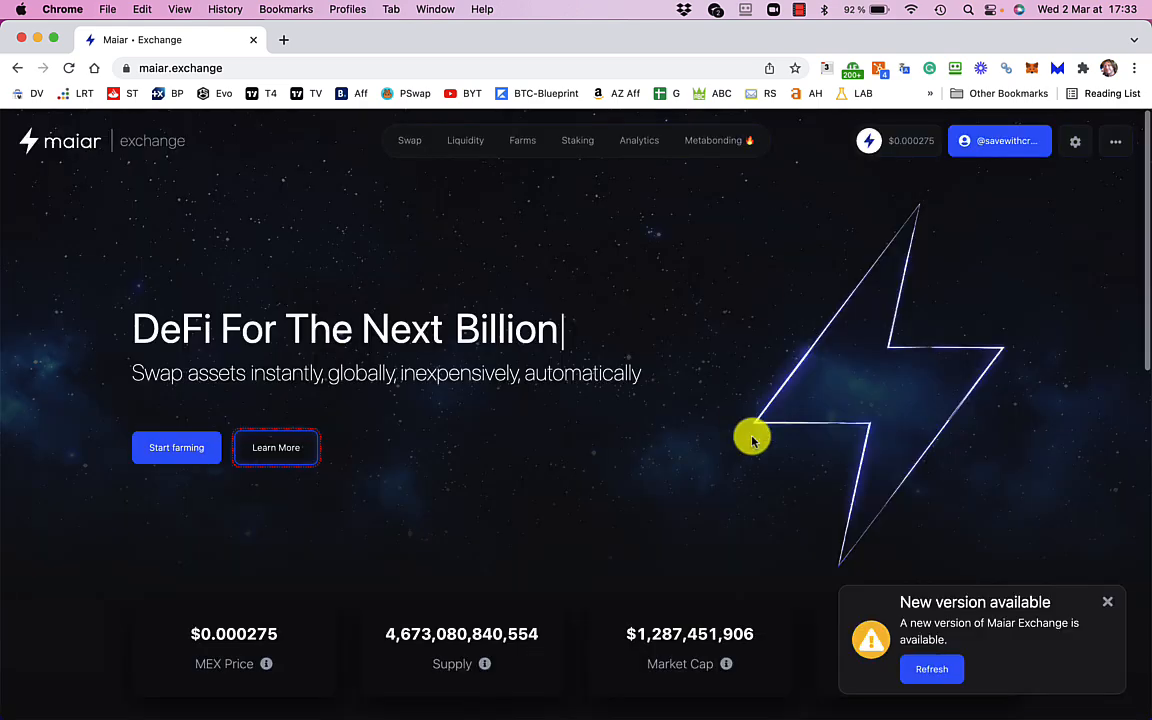
Step: Check the underlying tokens of both staked MEX-EGLD positions on the Farms page and refresh the site to its new version
{"action": "left_click", "coordinate": [521, 145]}
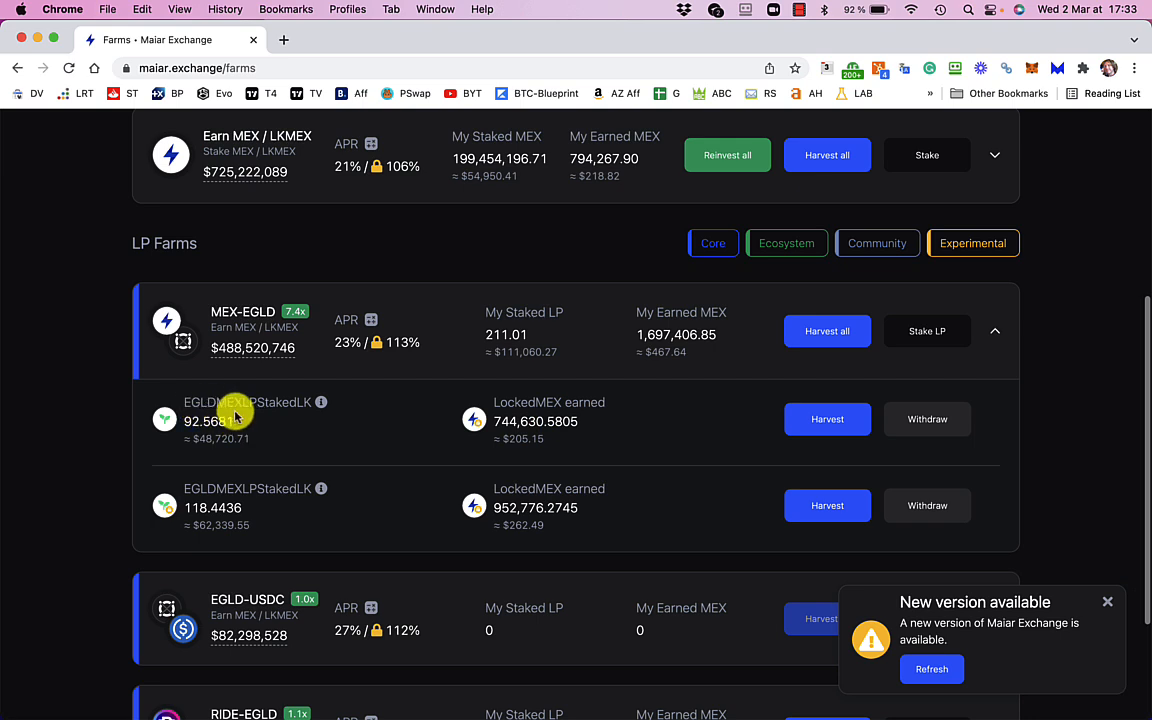
{"action": "mouse_move", "coordinate": [320, 406]}
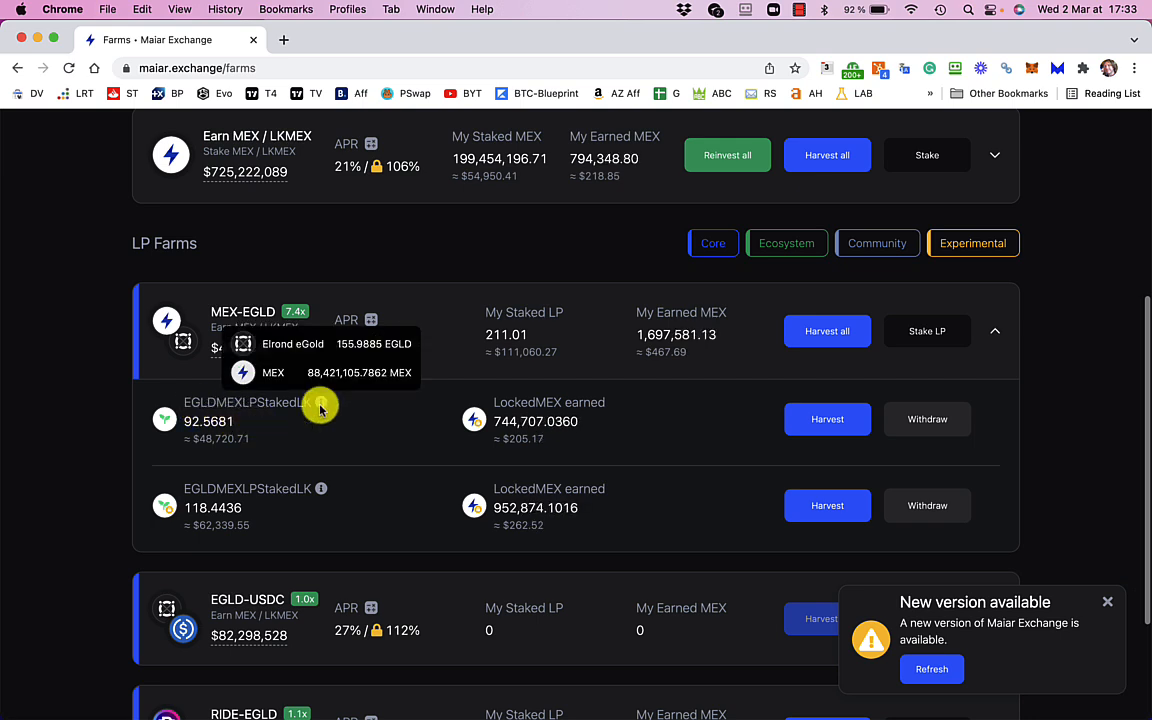
{"action": "mouse_move", "coordinate": [320, 490]}
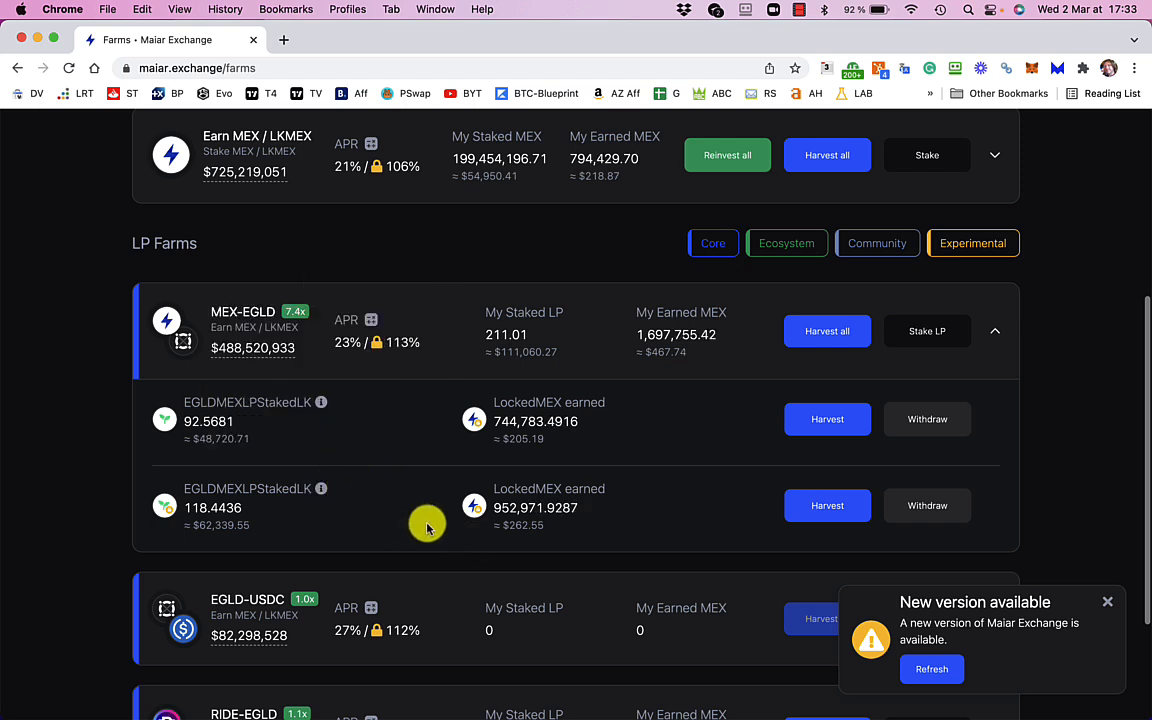
{"action": "left_click", "coordinate": [932, 670]}
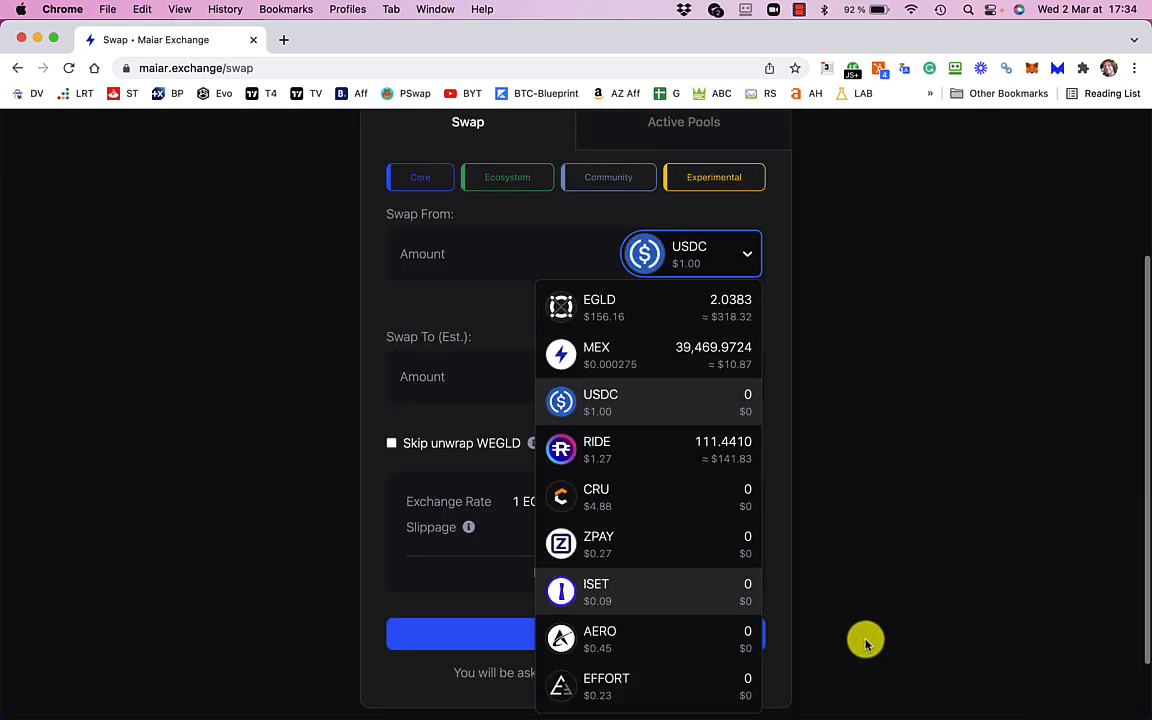
Step: Set up a swap of 2.0 EGLD to RIDE on the Swap page
{"action": "left_click", "coordinate": [864, 638]}
{"action": "scroll", "coordinate": [866, 528], "scroll_direction": "up", "scroll_amount": 5}
{"action": "scroll", "coordinate": [866, 528], "scroll_direction": "down", "scroll_amount": 1}
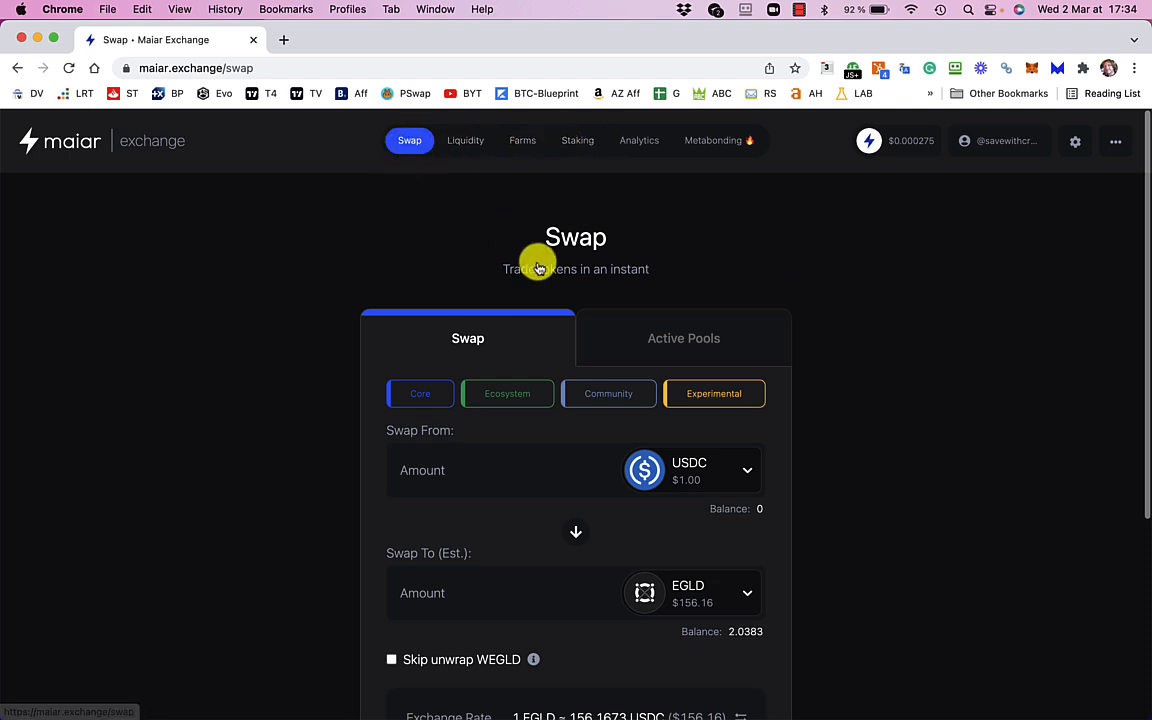
{"action": "scroll", "coordinate": [712, 476], "scroll_direction": "down", "scroll_amount": 4}
{"action": "left_click", "coordinate": [712, 282]}
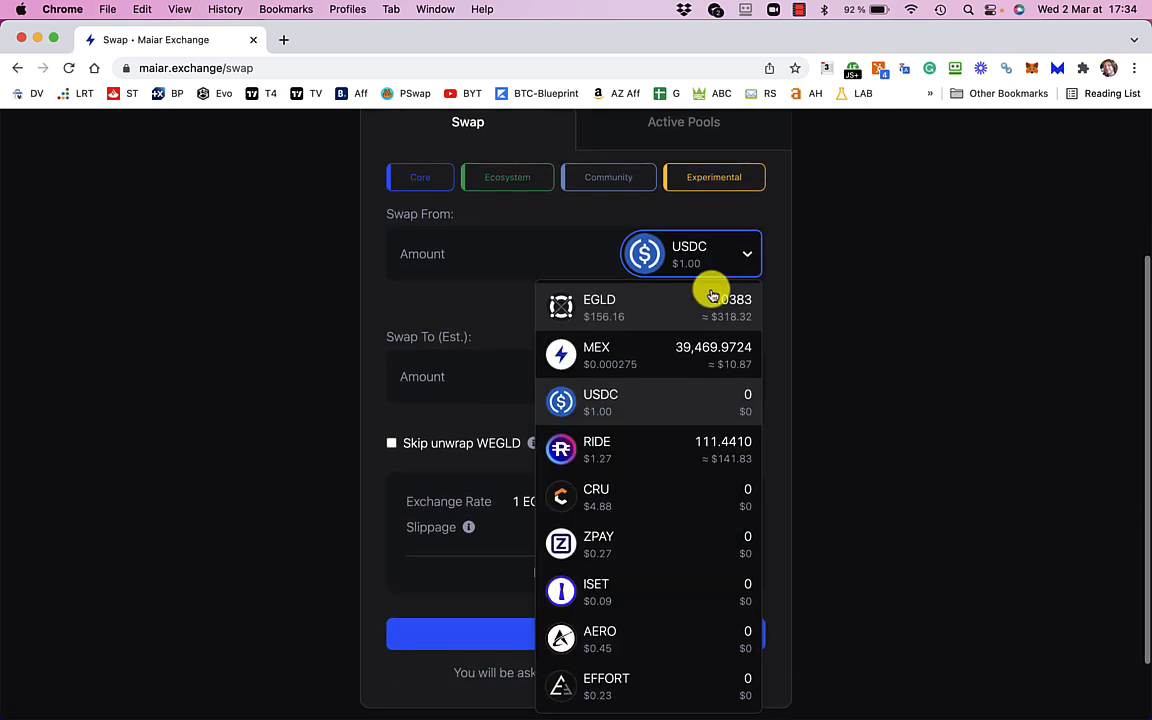
{"action": "left_click", "coordinate": [673, 317]}
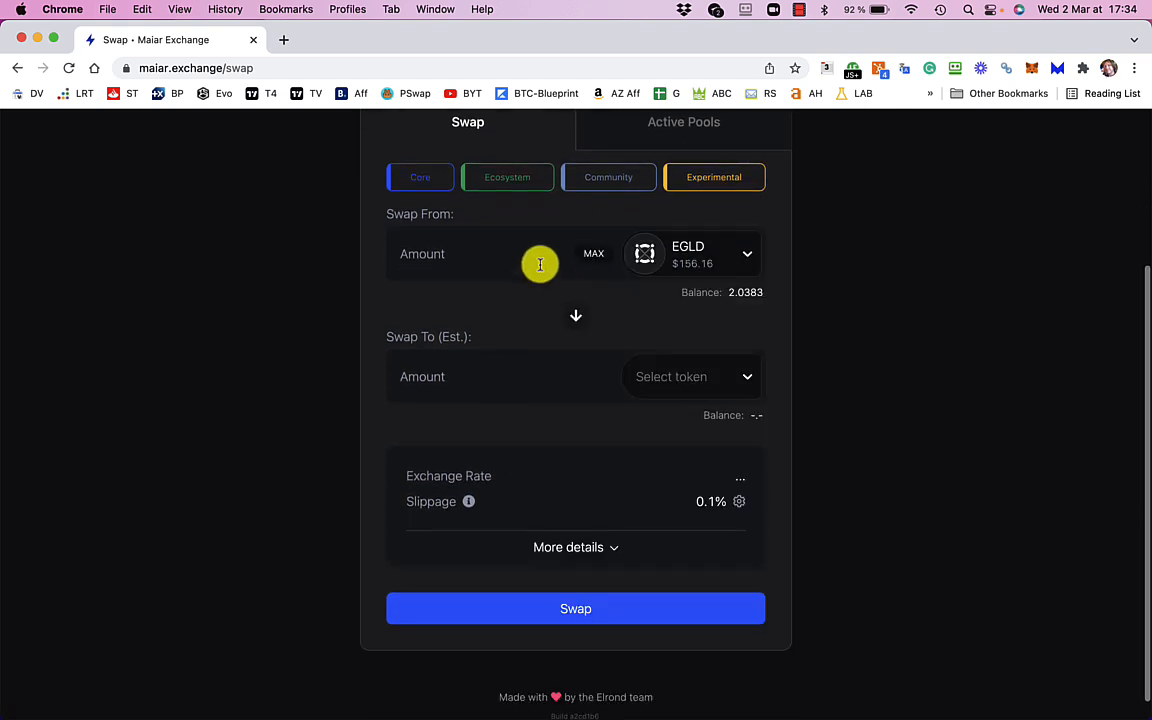
{"action": "type", "text": "2.0"}
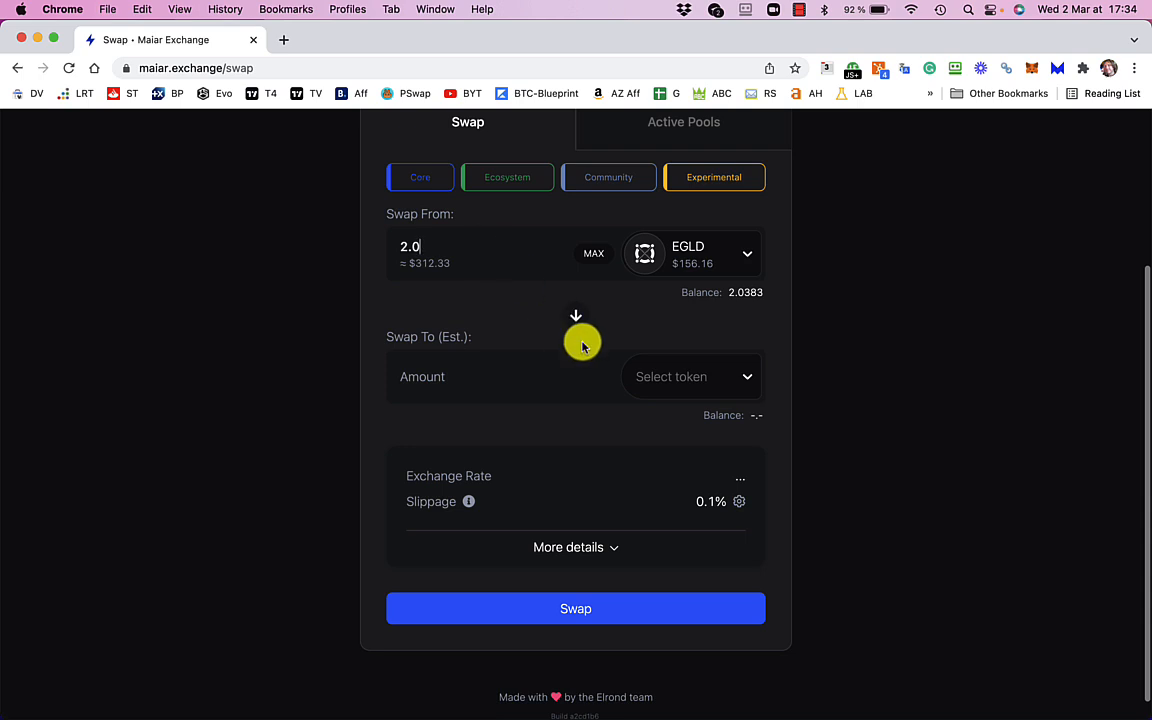
{"action": "left_click", "coordinate": [718, 385]}
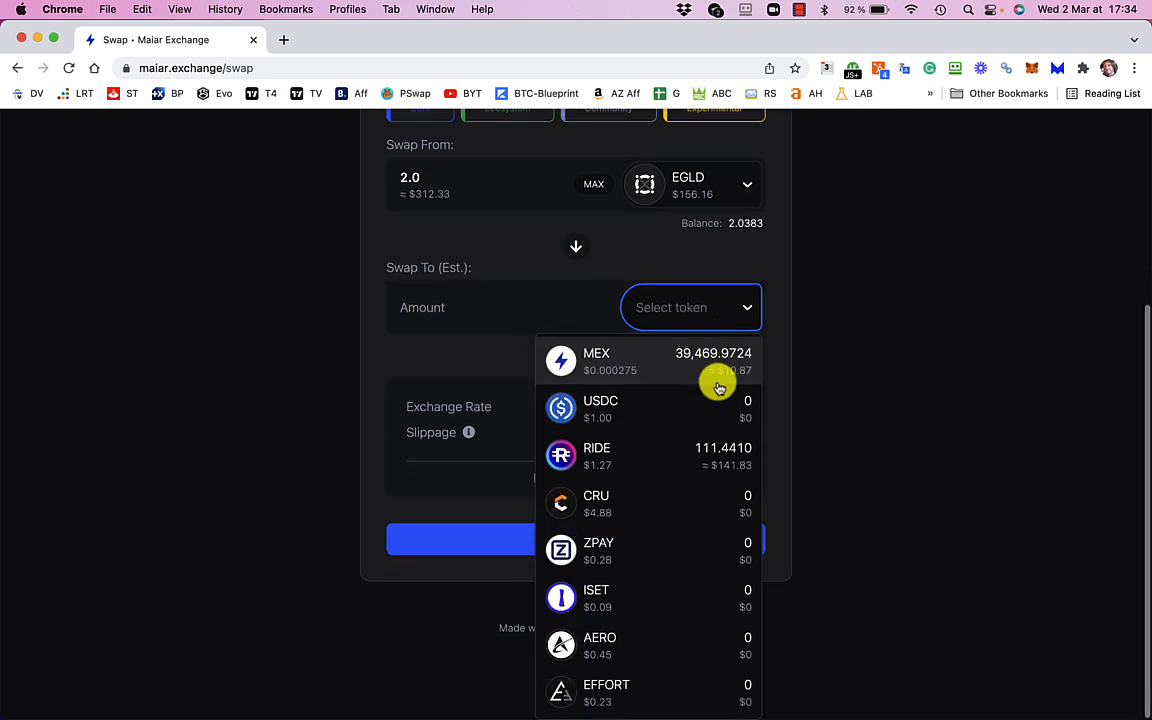
{"action": "left_click", "coordinate": [670, 462]}
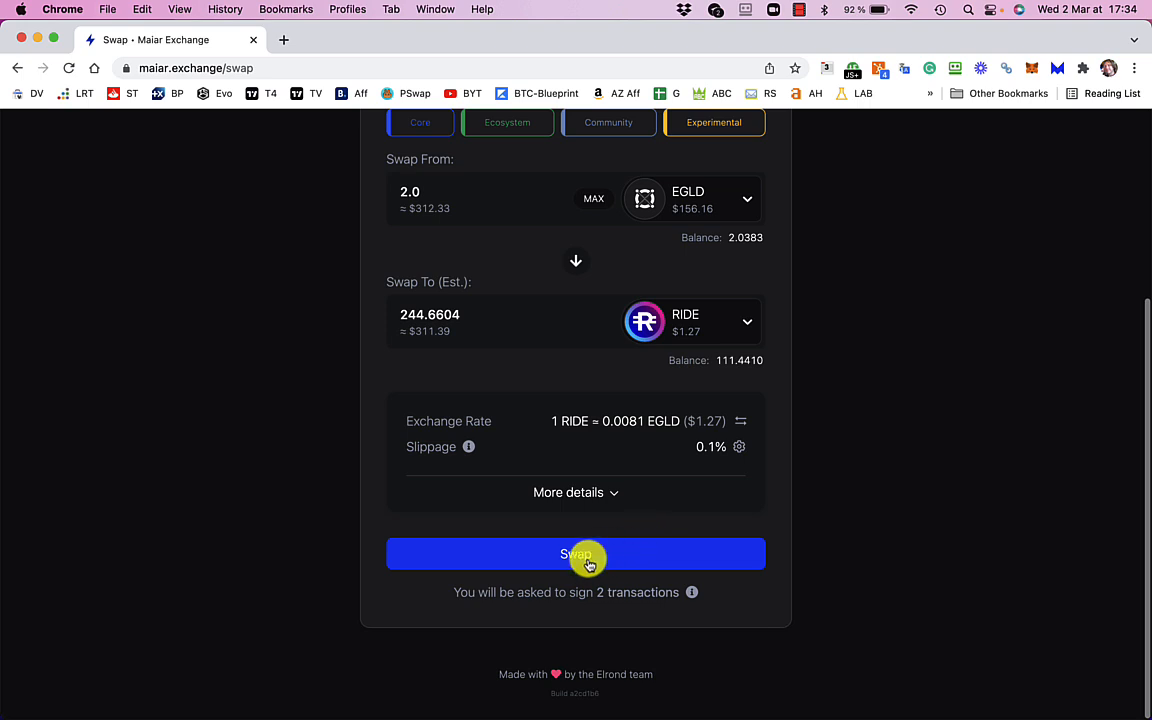
Step: Review the full details of the EGLD to RIDE swap and try to confirm it
{"action": "left_click", "coordinate": [612, 496]}
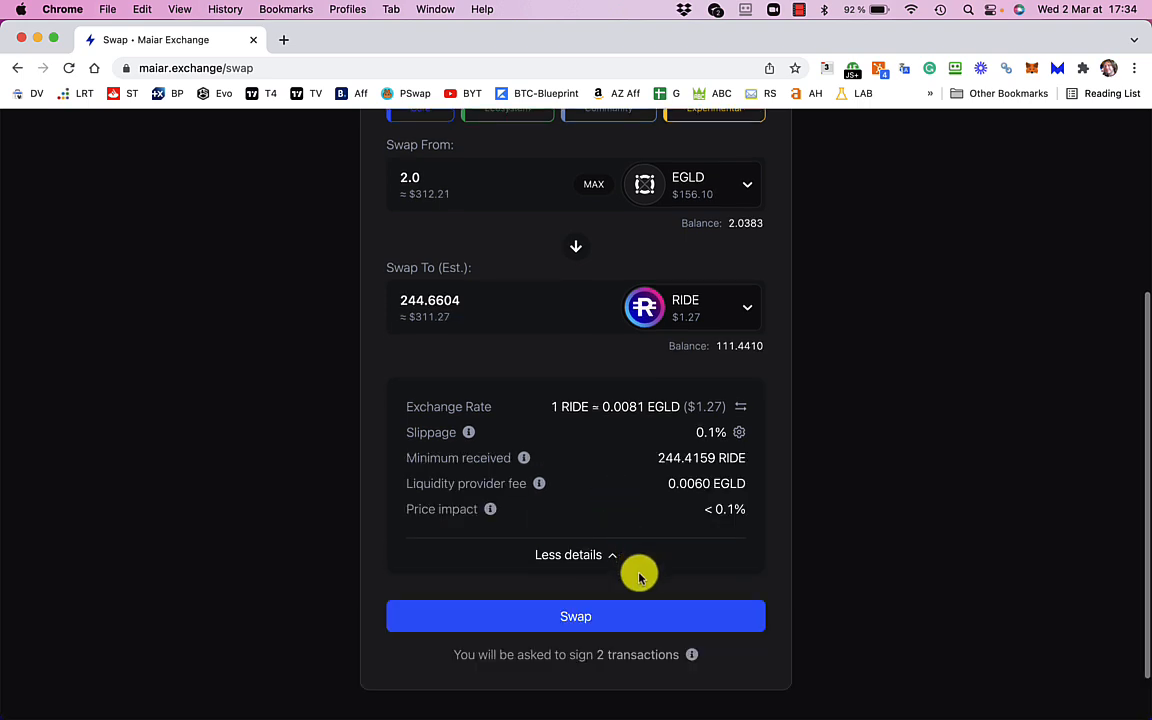
{"action": "scroll", "coordinate": [639, 577], "scroll_direction": "down", "scroll_amount": 1}
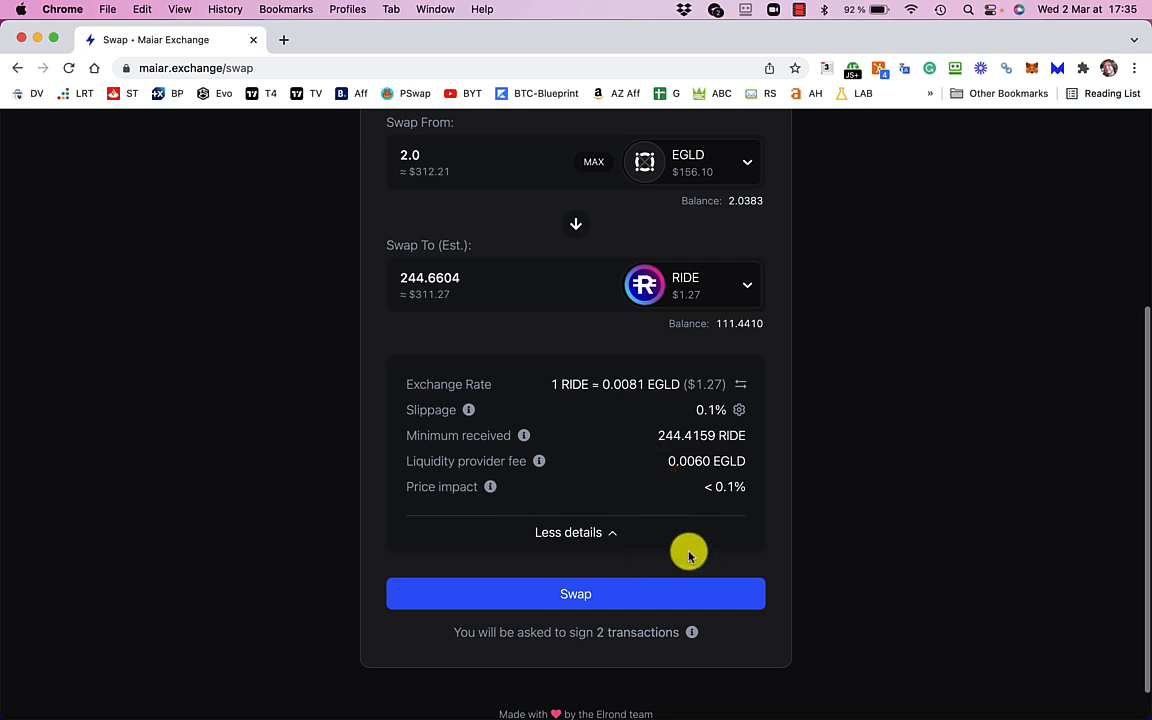
{"action": "left_click", "coordinate": [573, 598]}
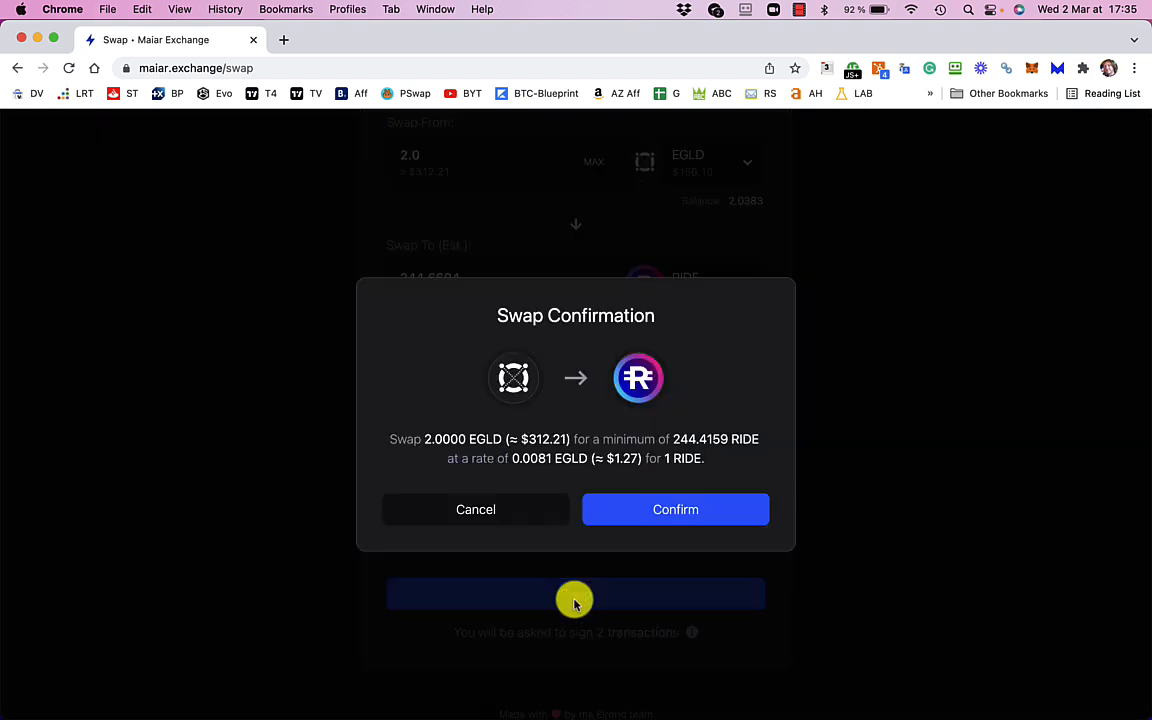
{"action": "left_click", "coordinate": [677, 513]}
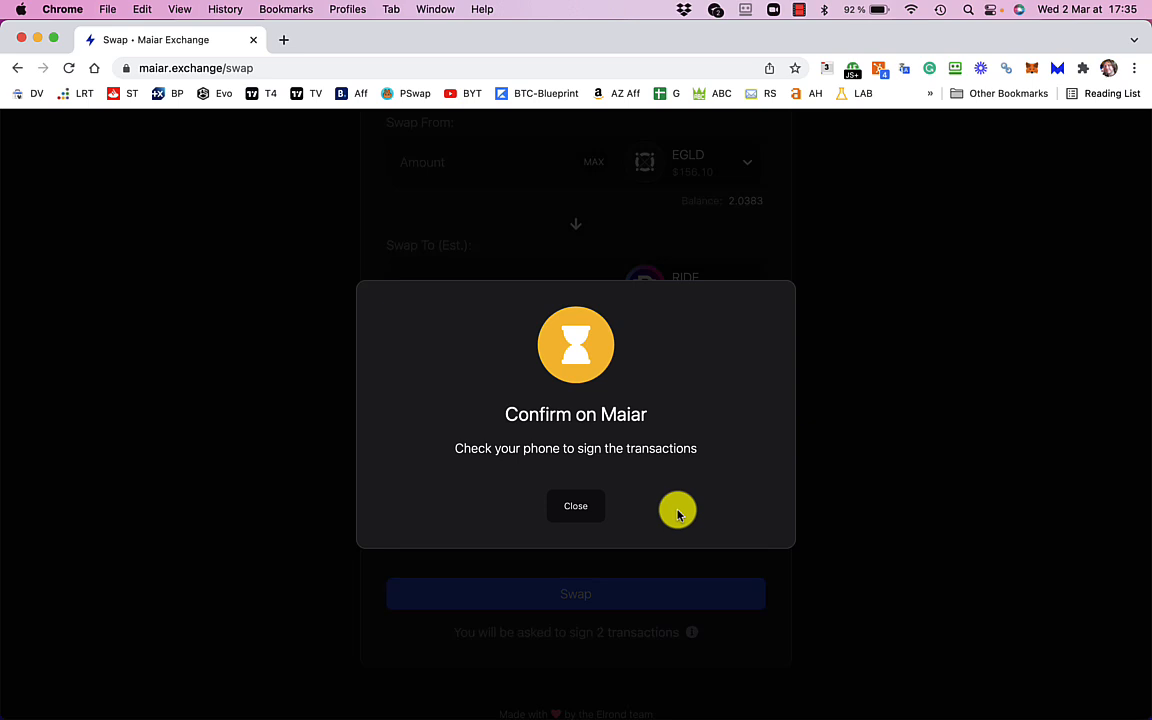
Step: Reload the page, then disconnect and reconnect the wallet
{"action": "left_click", "coordinate": [68, 69]}
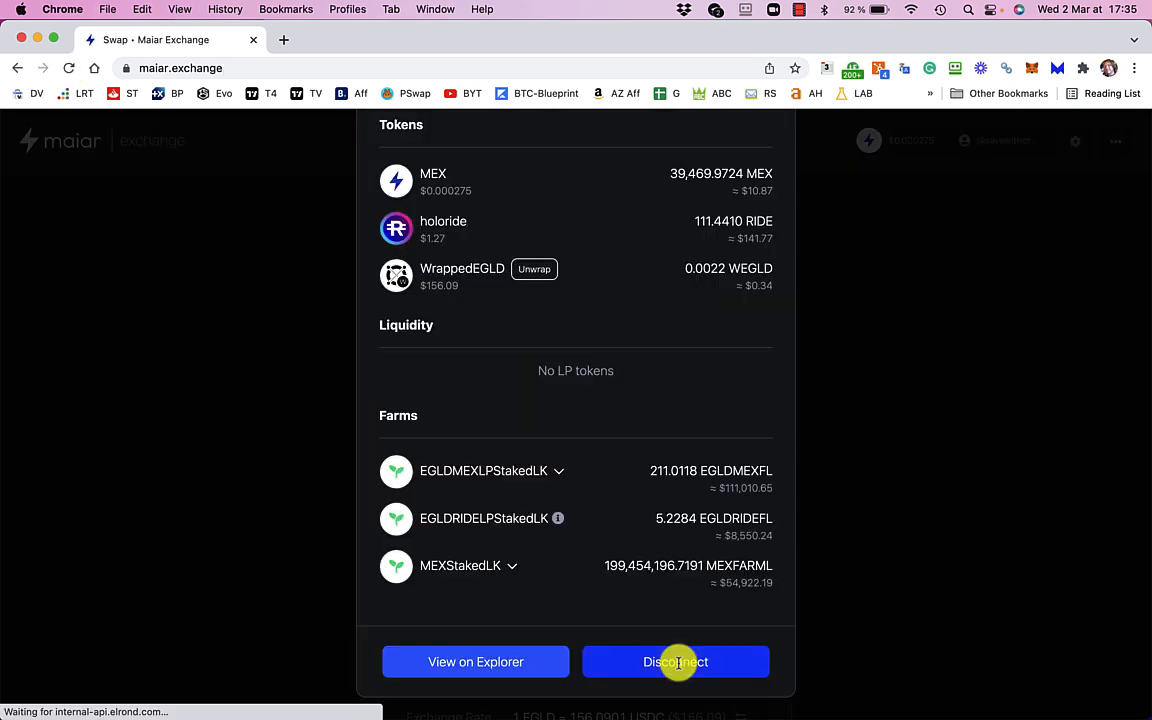
{"action": "left_click", "coordinate": [677, 662]}
{"action": "left_click", "coordinate": [1104, 139]}
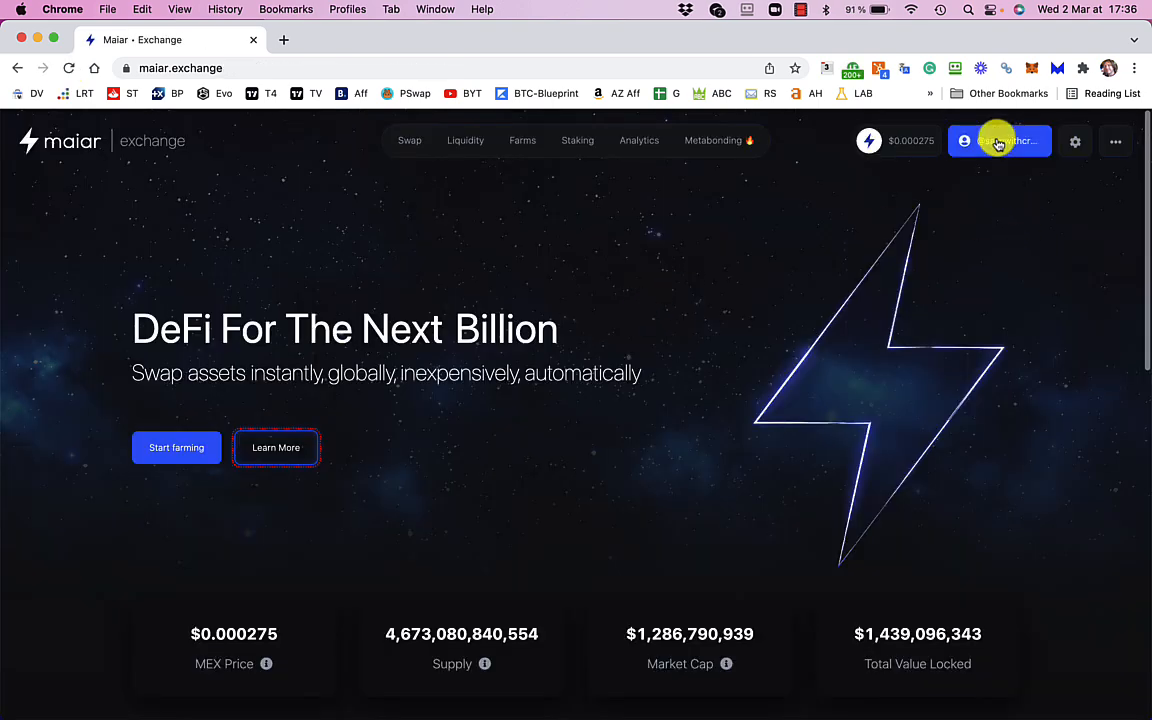
Step: Check the reconnected wallet's balances in the account details and return to the Swap page
{"action": "left_click", "coordinate": [998, 143]}
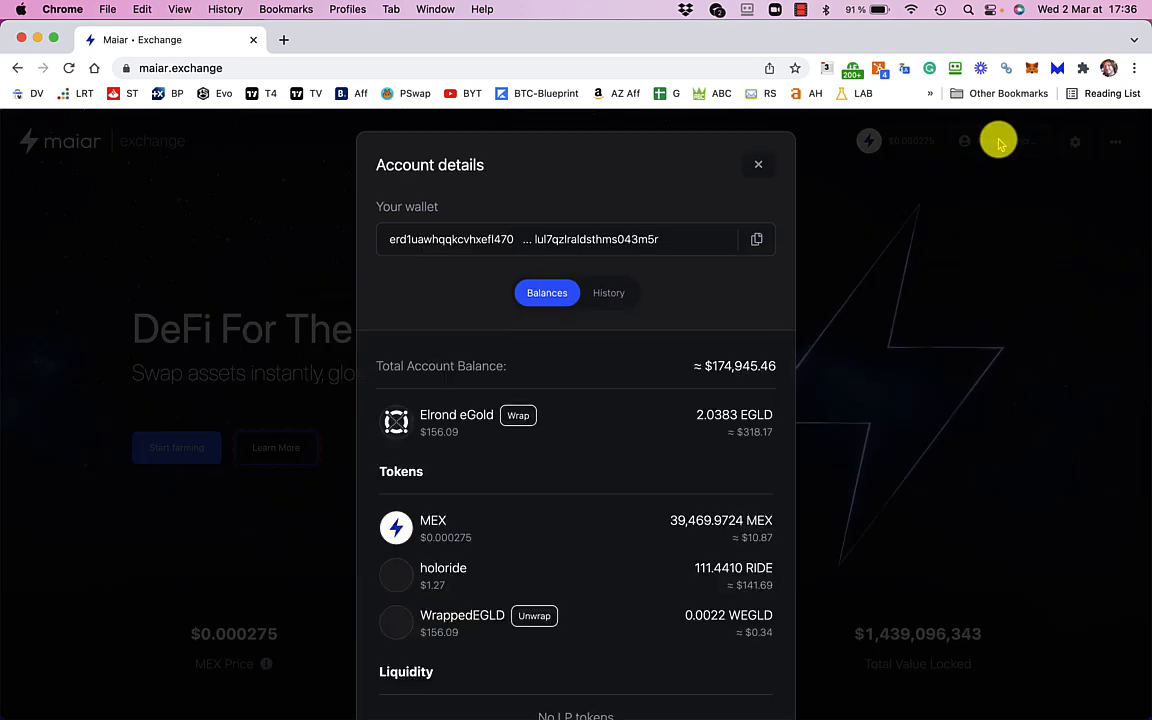
{"action": "left_click", "coordinate": [760, 165]}
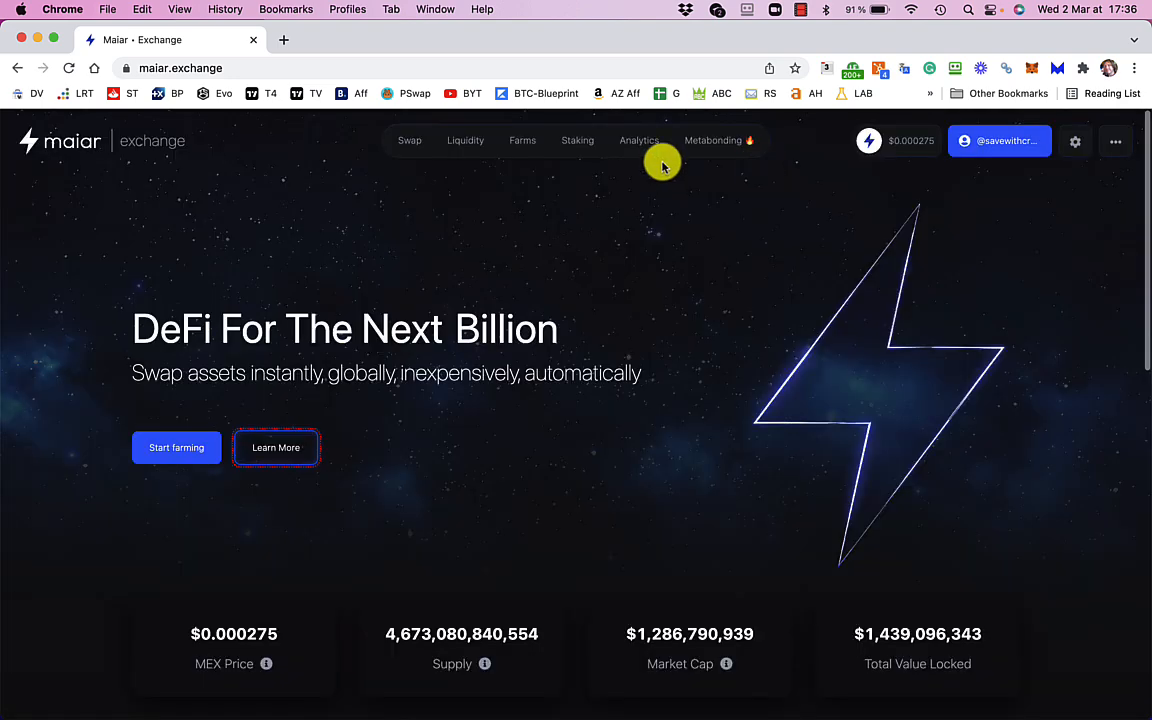
{"action": "left_click", "coordinate": [414, 144]}
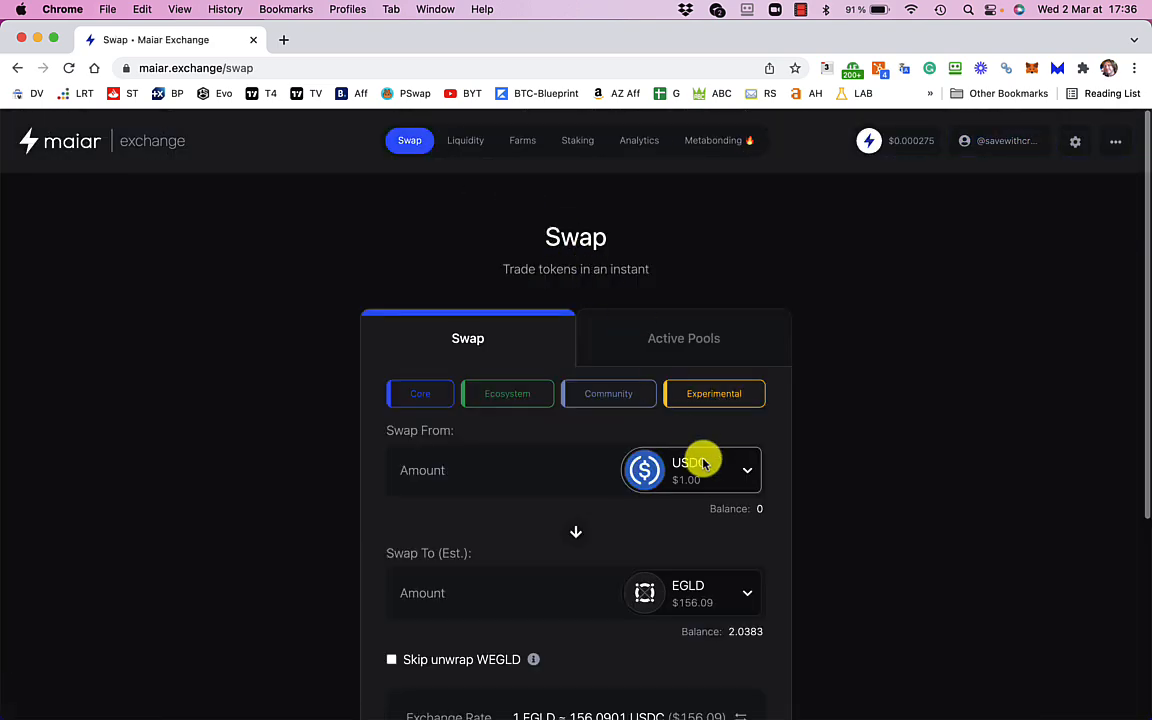
Step: Set up a swap of 2 EGLD to RIDE, choosing EGLD as the source token and RIDE as the target
{"action": "left_click", "coordinate": [706, 483]}
{"action": "scroll", "coordinate": [712, 468], "scroll_direction": "down", "scroll_amount": 5}
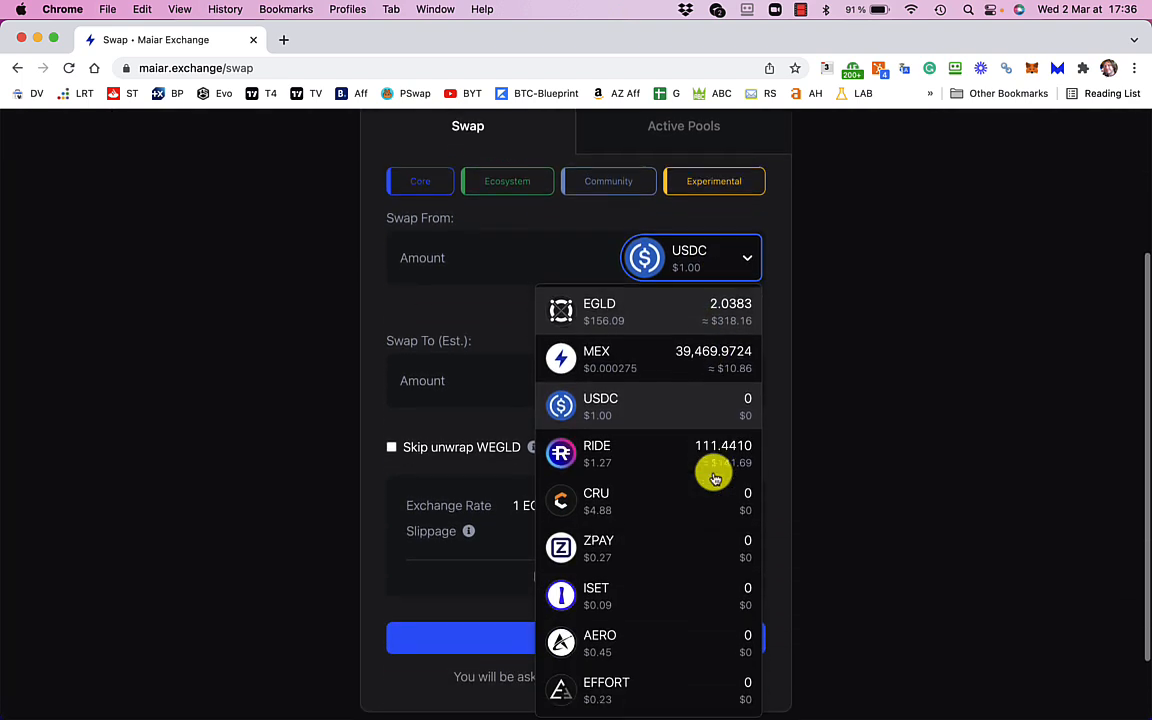
{"action": "left_click", "coordinate": [660, 302]}
{"action": "left_click", "coordinate": [534, 255]}
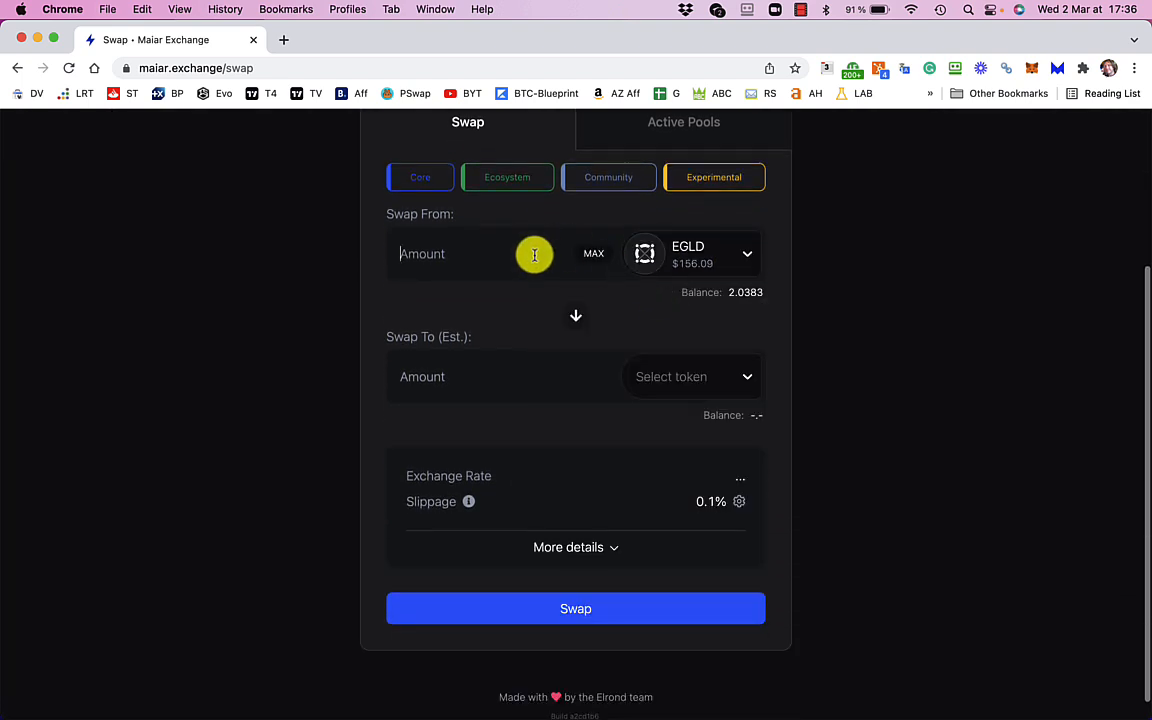
{"action": "type", "text": "2"}
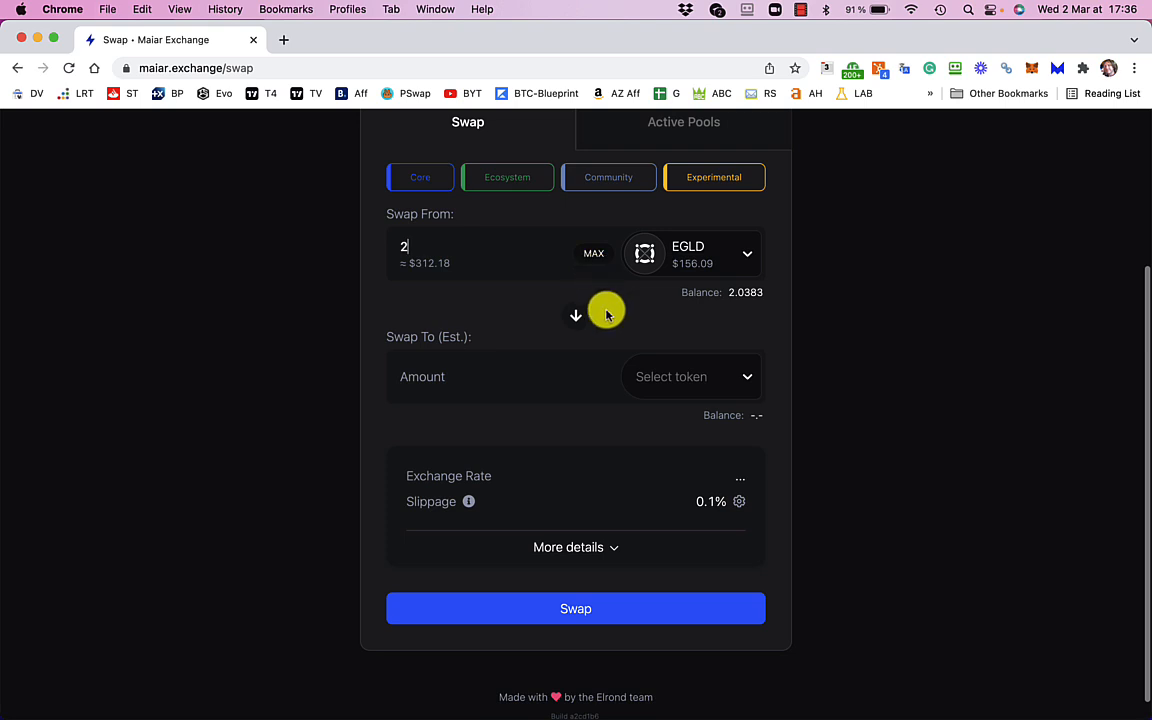
{"action": "left_click", "coordinate": [738, 380]}
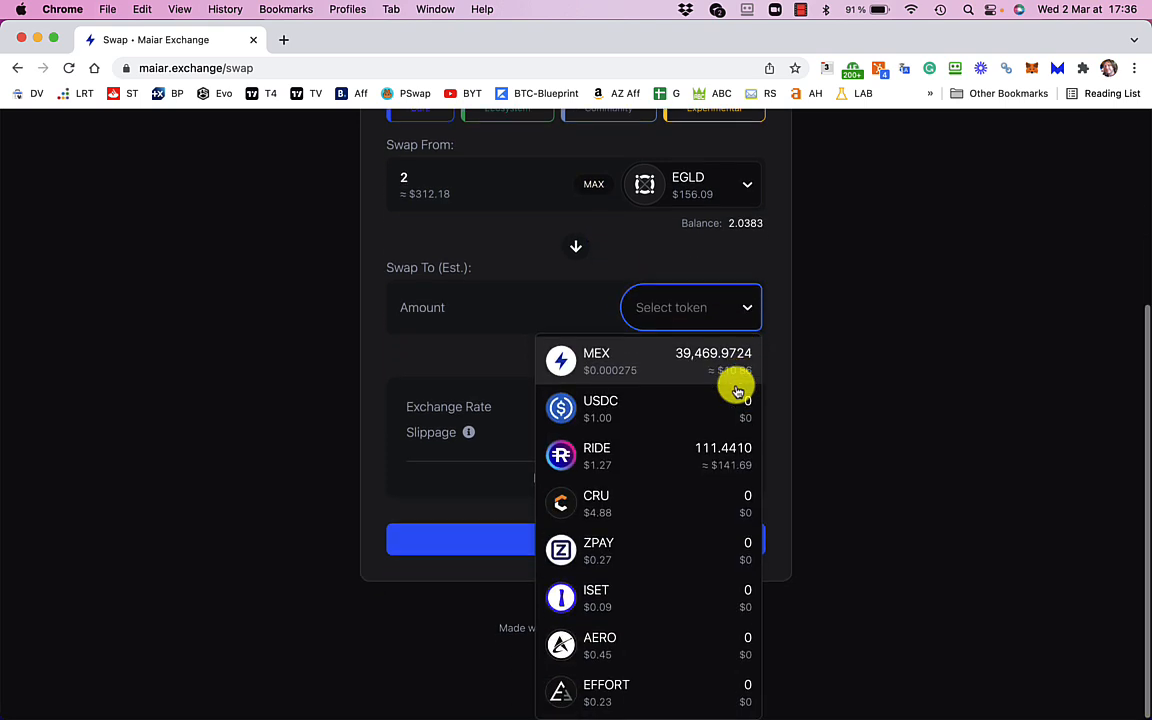
{"action": "left_click", "coordinate": [662, 457]}
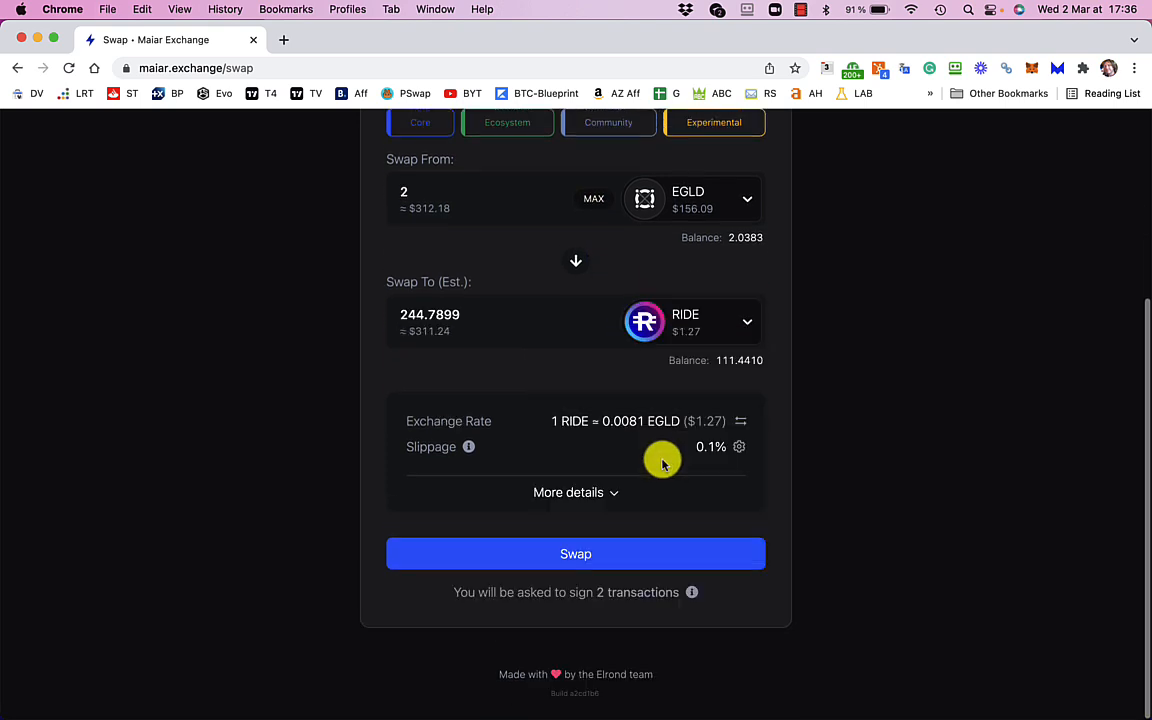
Step: Expand the details of the EGLD to RIDE swap, then submit and confirm it
{"action": "left_click", "coordinate": [605, 492]}
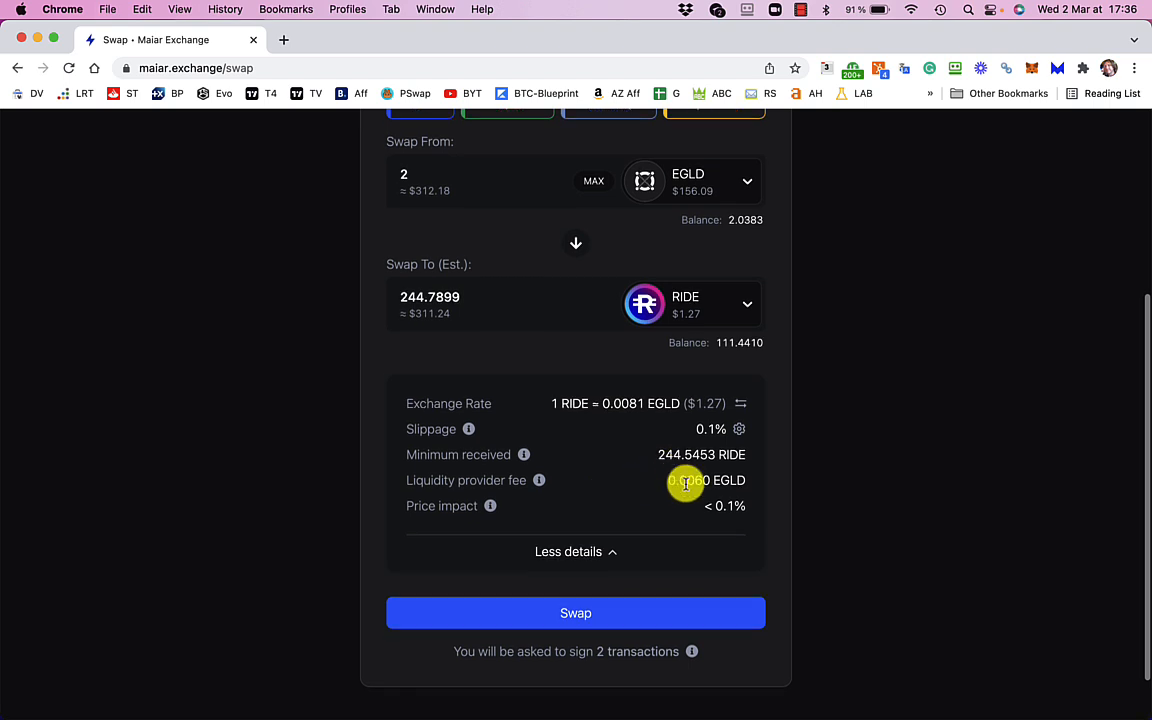
{"action": "left_click", "coordinate": [580, 616]}
{"action": "left_click", "coordinate": [682, 509]}
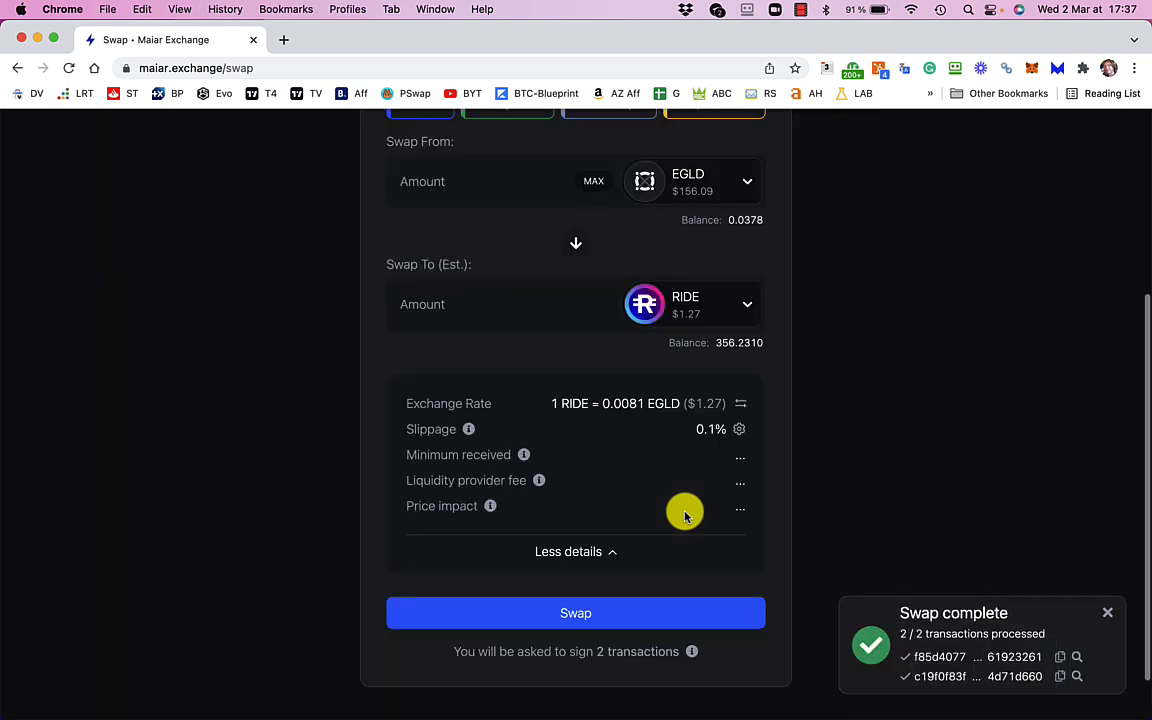
Step: Stake the maximum available balance of 356.2310 RIDE in the RIDE farm on the Staking page
{"action": "scroll", "coordinate": [685, 515], "scroll_direction": "up", "scroll_amount": 5}
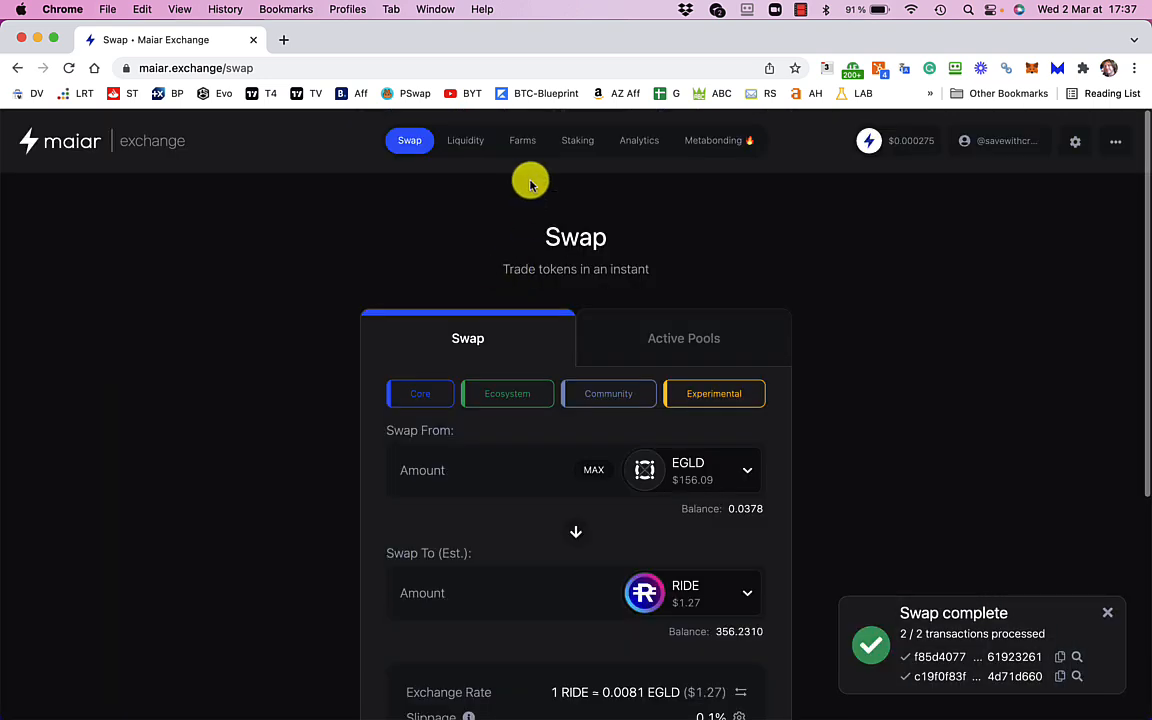
{"action": "left_click", "coordinate": [577, 141]}
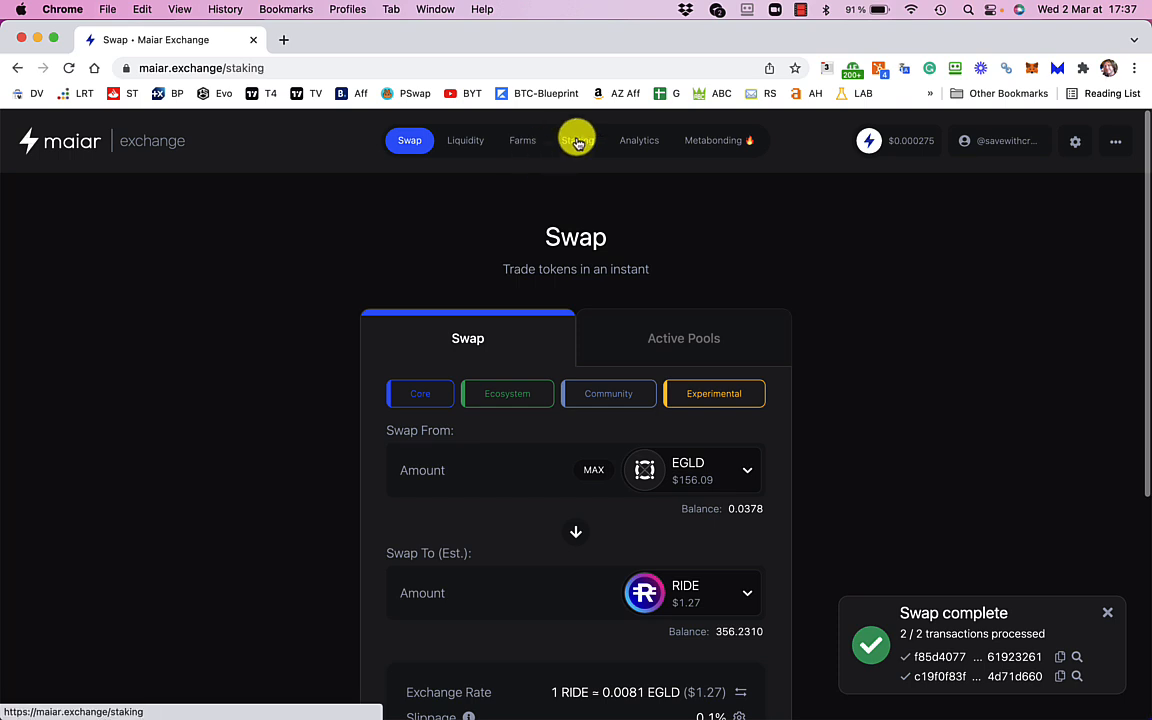
{"action": "left_click", "coordinate": [924, 362]}
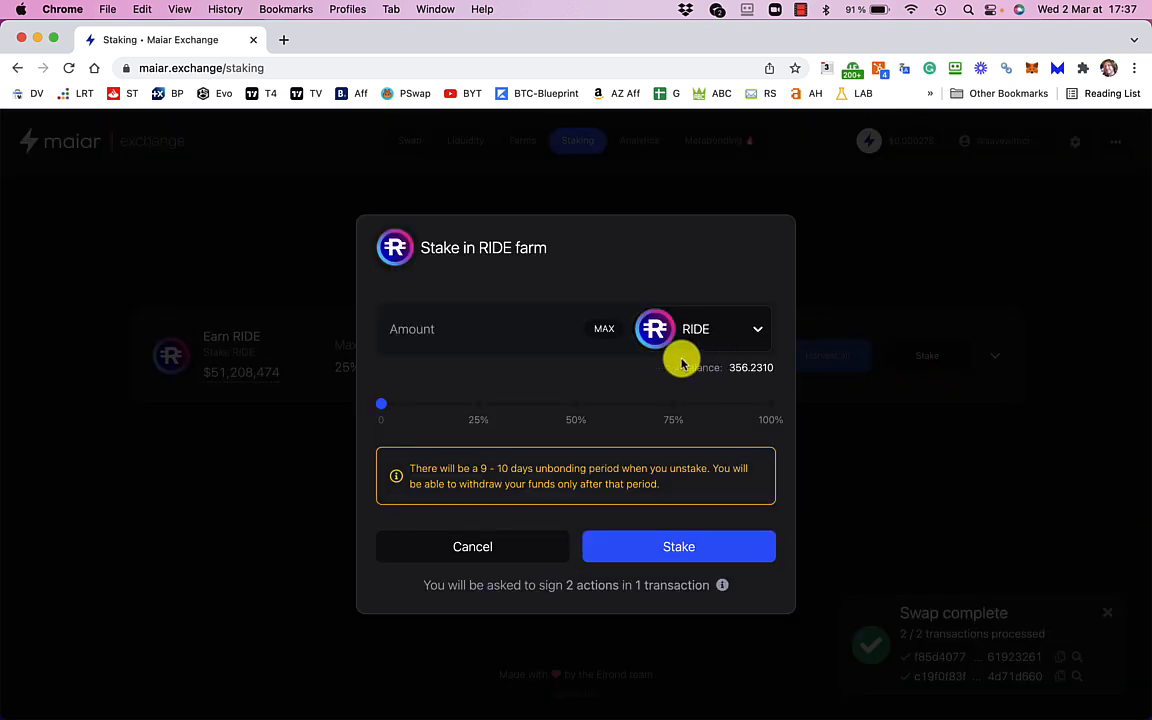
{"action": "left_click", "coordinate": [604, 329]}
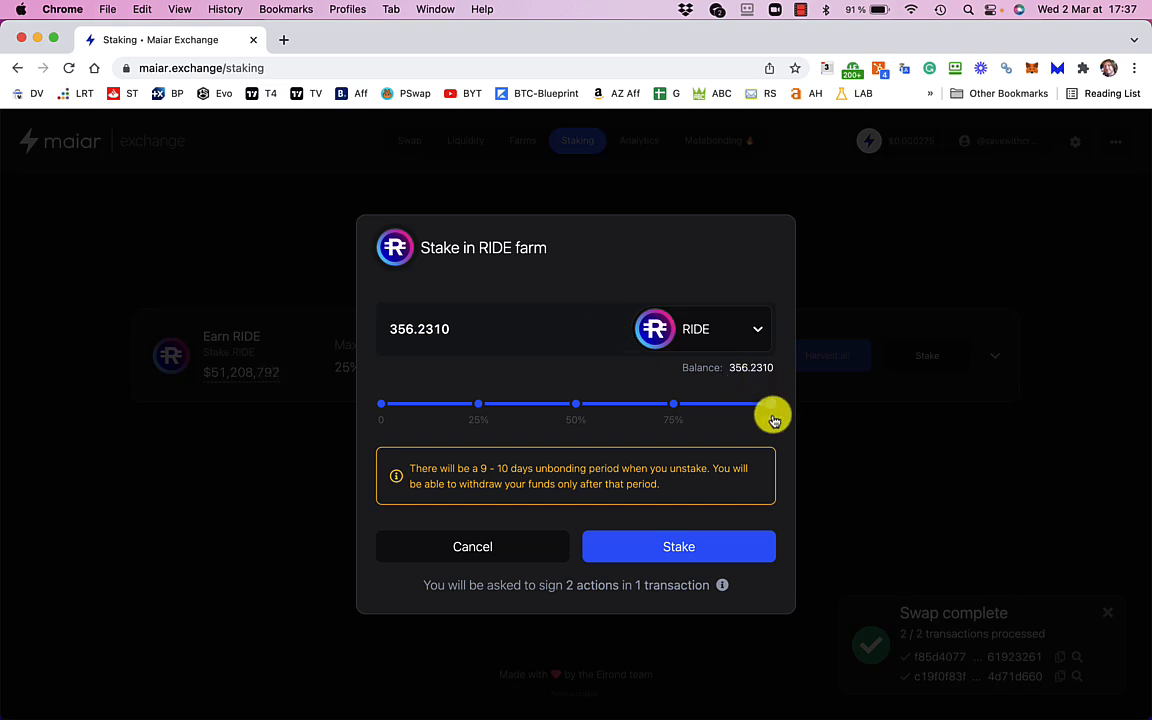
{"action": "left_click", "coordinate": [688, 550]}
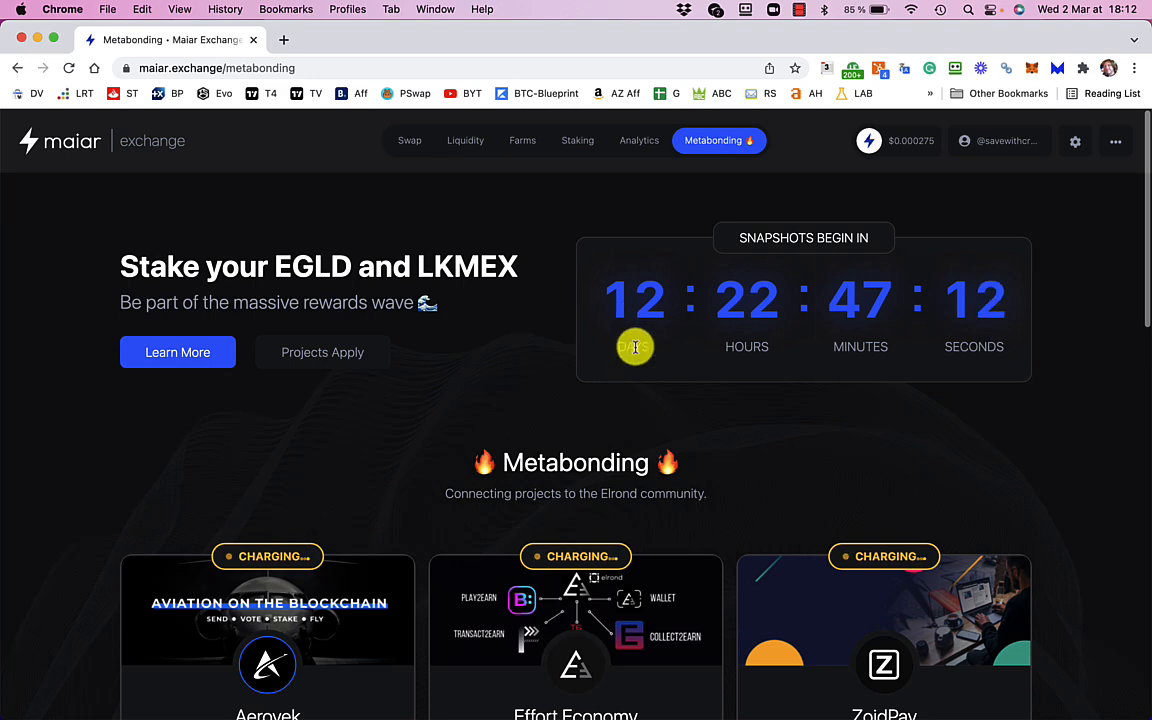
Step: Review the Metabonding projects and snapshot countdown, and the APRs, staked amounts and earned MEX of the staking and LP farms
{"action": "scroll", "coordinate": [634, 345], "scroll_direction": "down", "scroll_amount": 3}
{"action": "scroll", "coordinate": [634, 345], "scroll_direction": "up", "scroll_amount": 3}
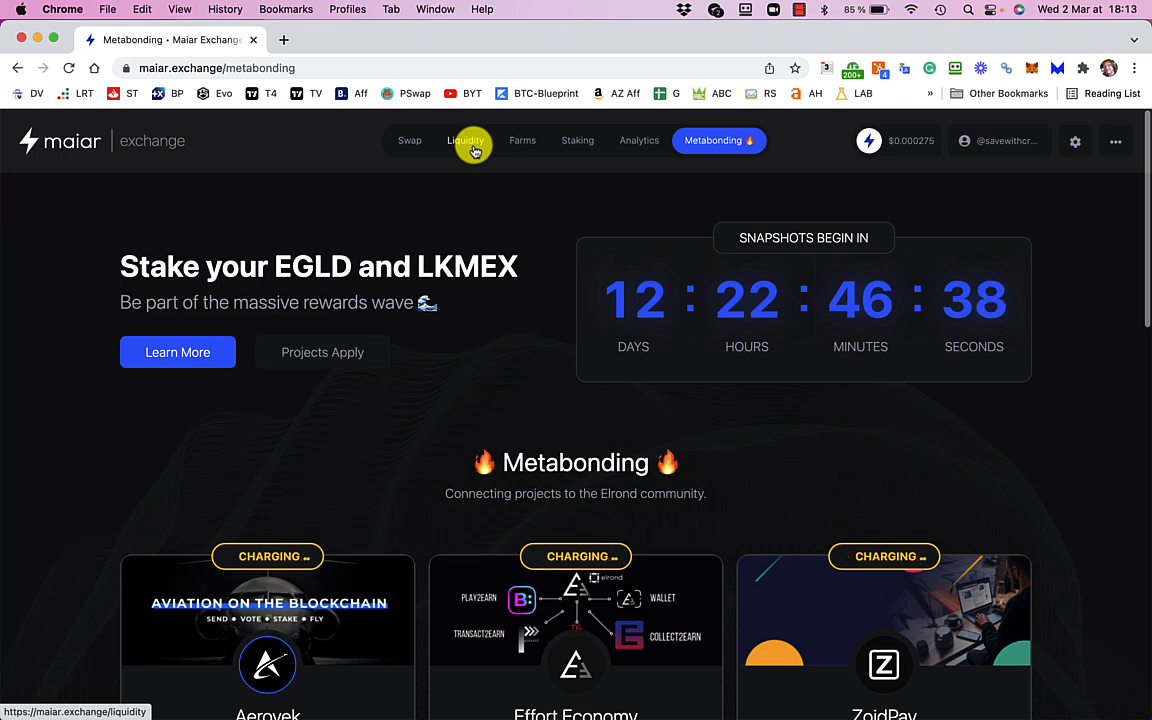
{"action": "left_click", "coordinate": [522, 141]}
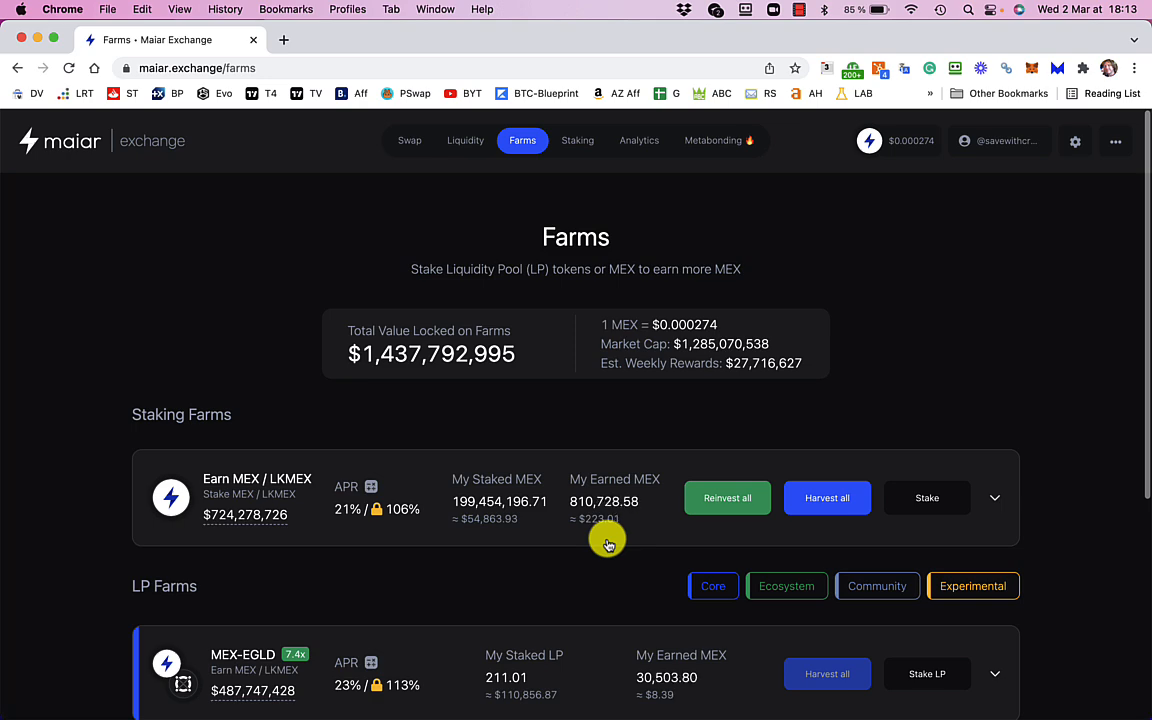
{"action": "scroll", "coordinate": [607, 543], "scroll_direction": "down", "scroll_amount": 5}
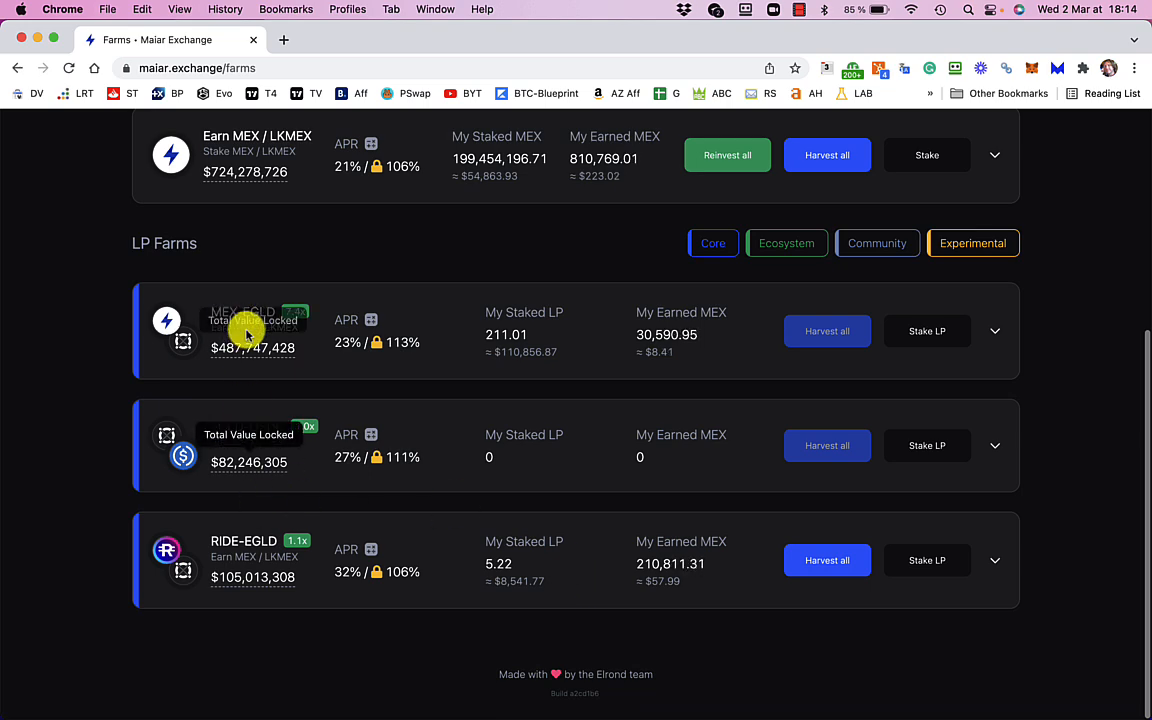
{"action": "scroll", "coordinate": [280, 420], "scroll_direction": "up", "scroll_amount": 3}
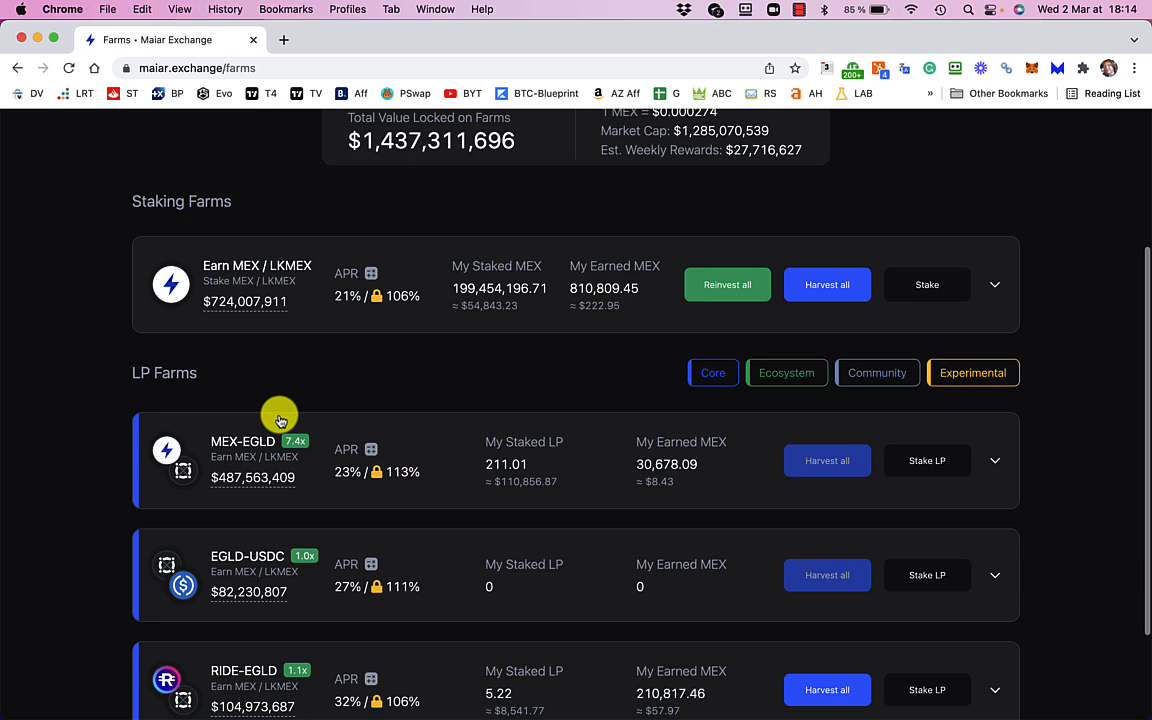
{"action": "scroll", "coordinate": [280, 420], "scroll_direction": "up", "scroll_amount": 5}
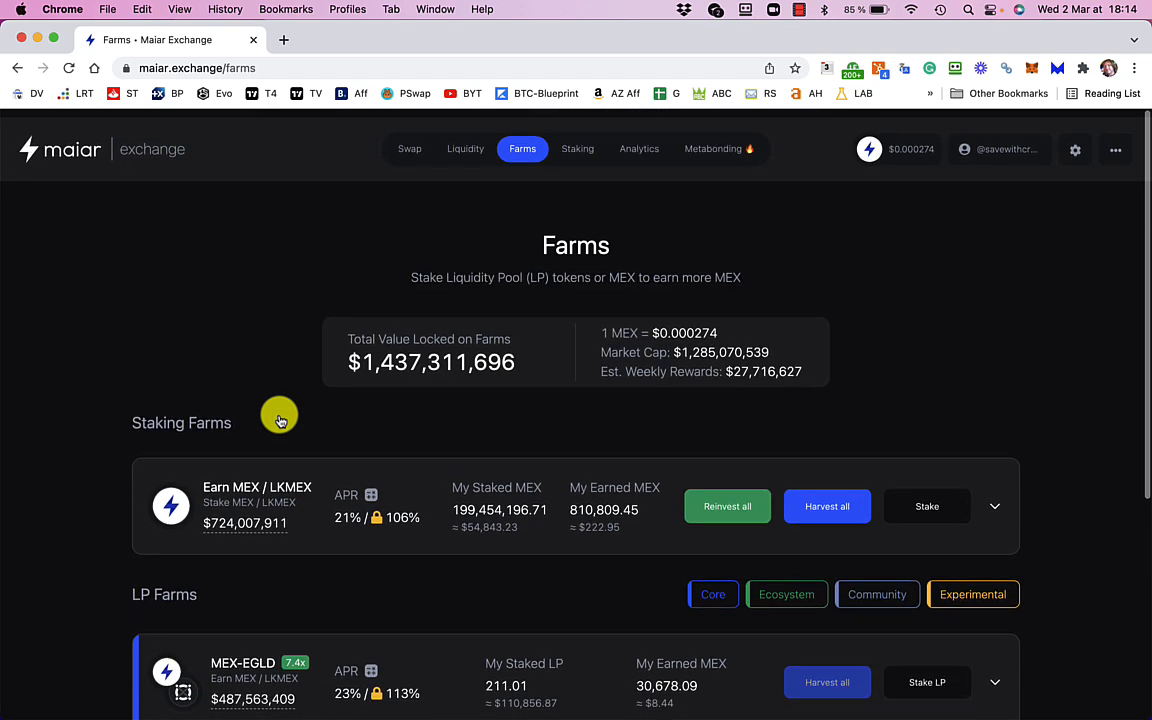